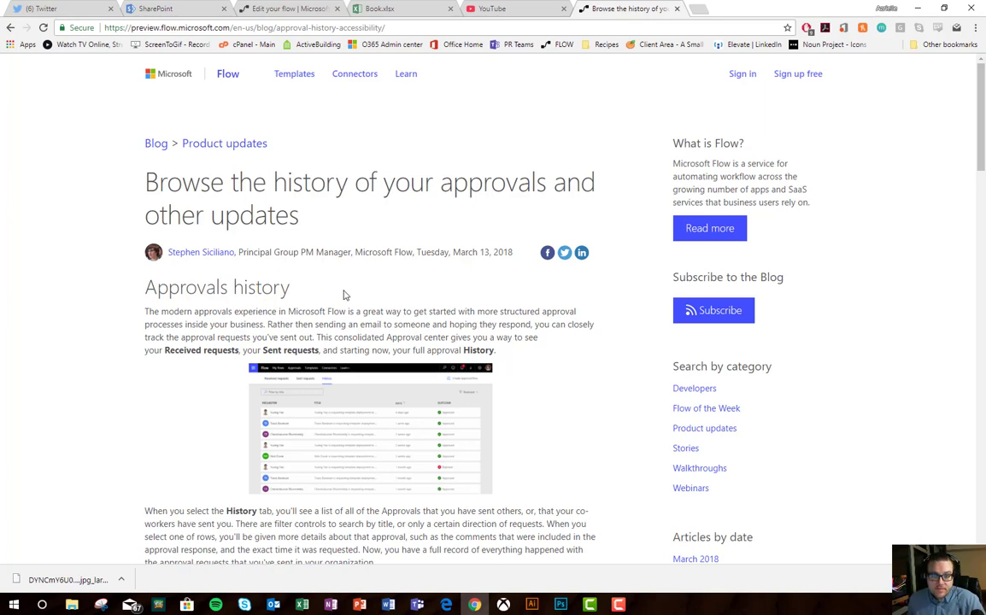
# Step: Open Book.xlsx and compare the empty Proposals and Approved tables side by side
pyautogui.scroll(-5, 370, 279)
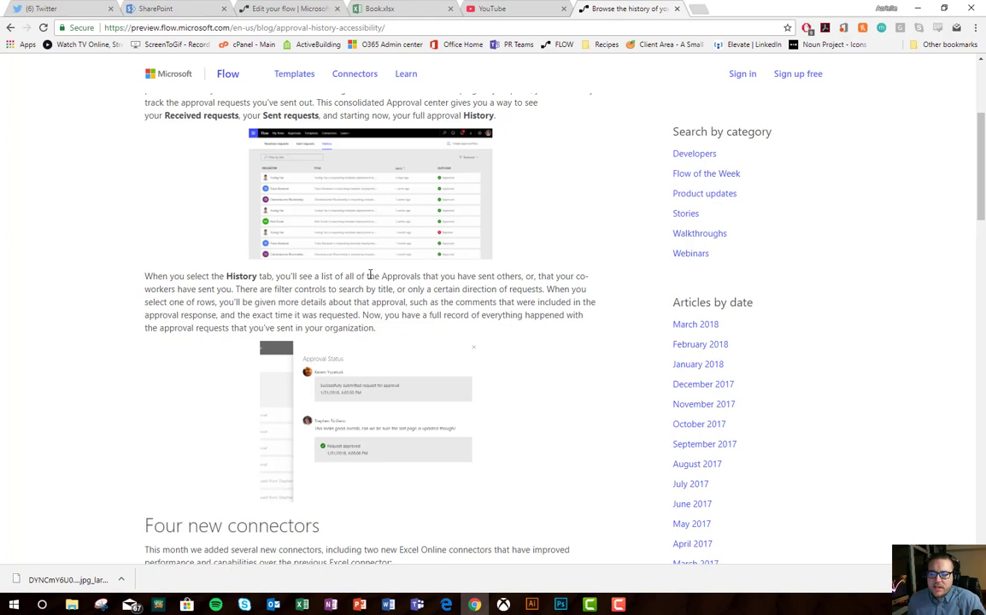
pyautogui.scroll(-6, 370, 274)
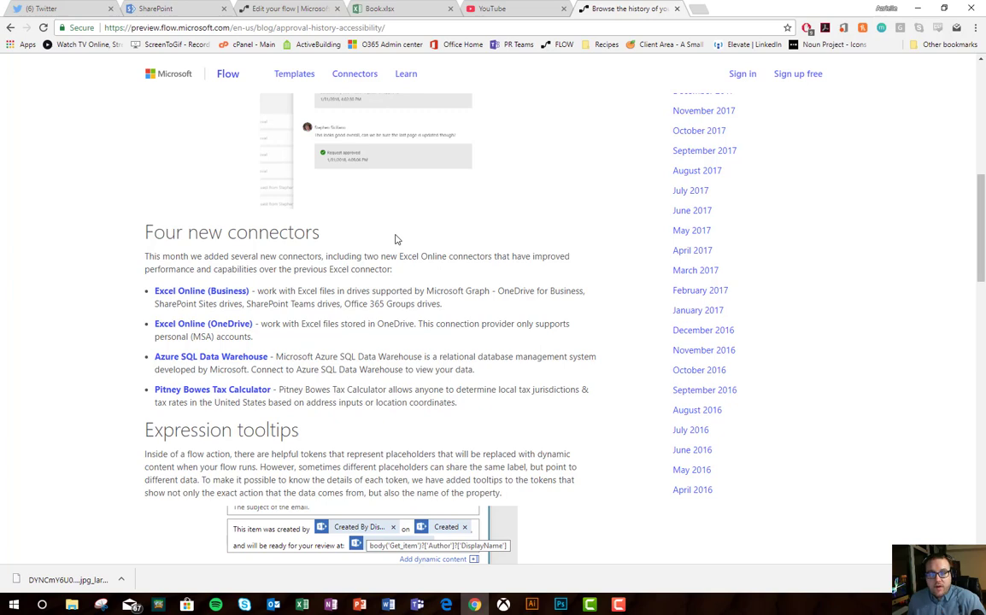
pyautogui.click(398, 11)
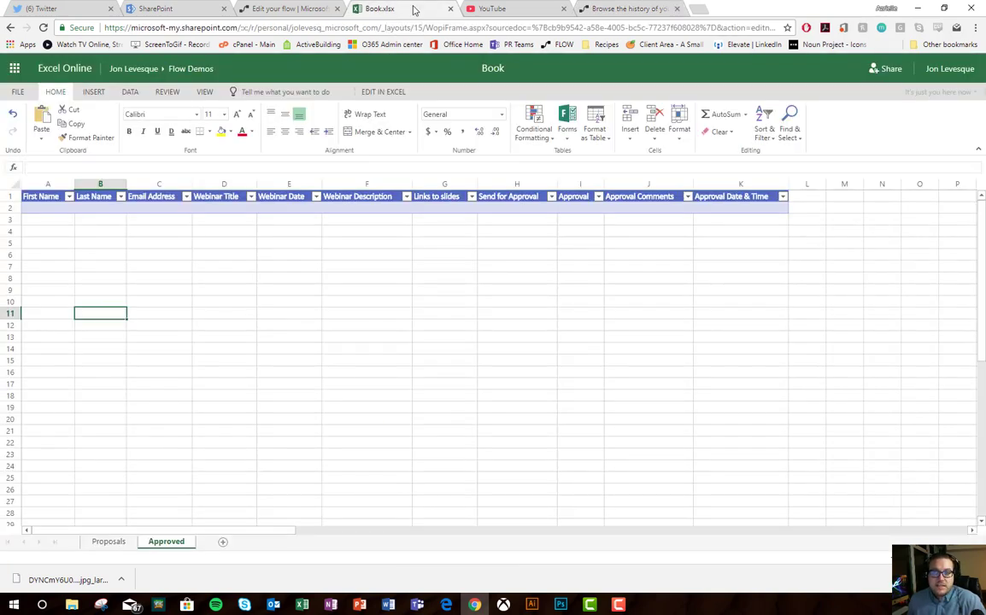
pyautogui.click(118, 543)
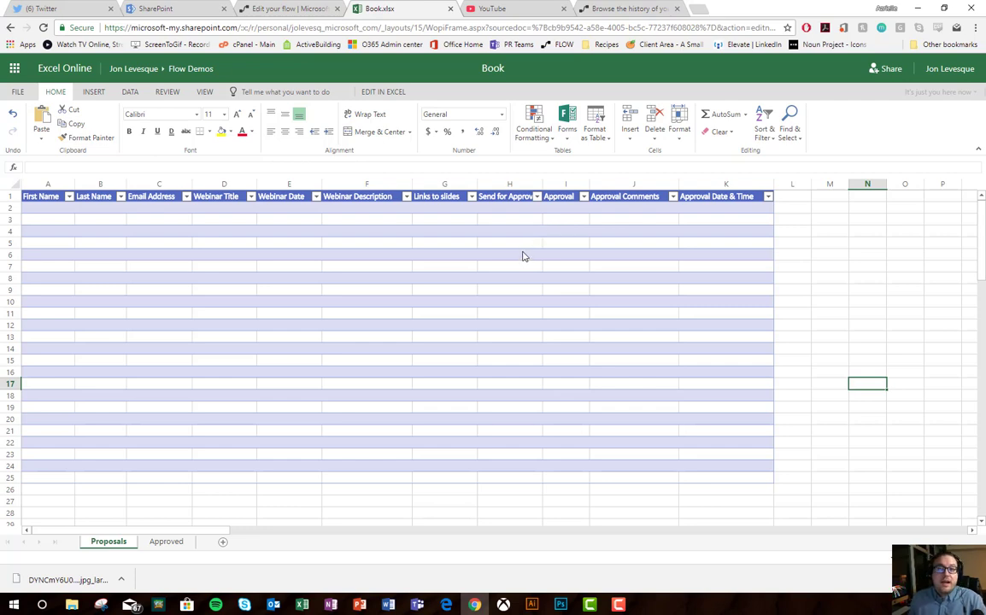
pyautogui.click(171, 544)
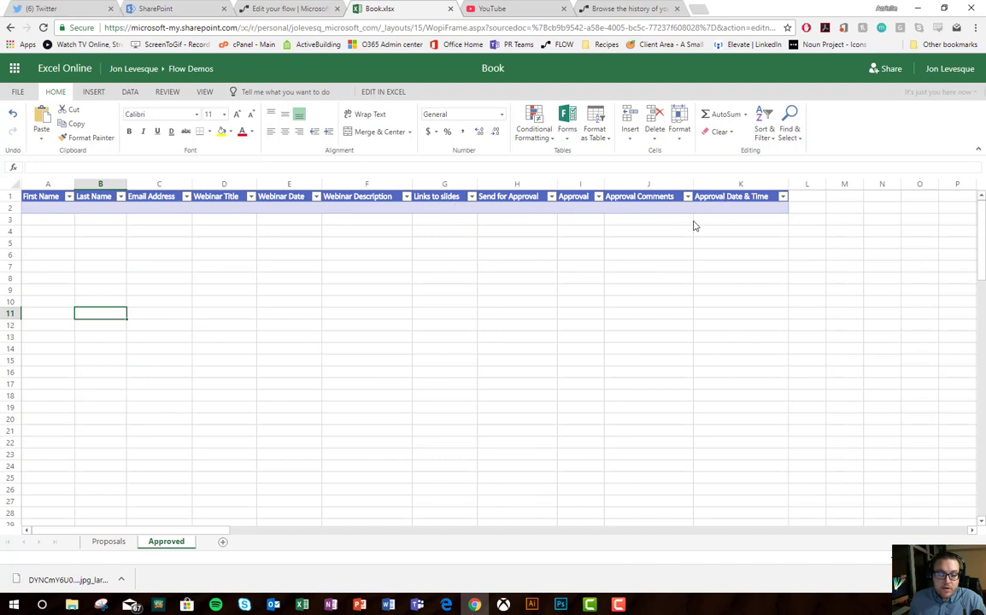
pyautogui.click(108, 545)
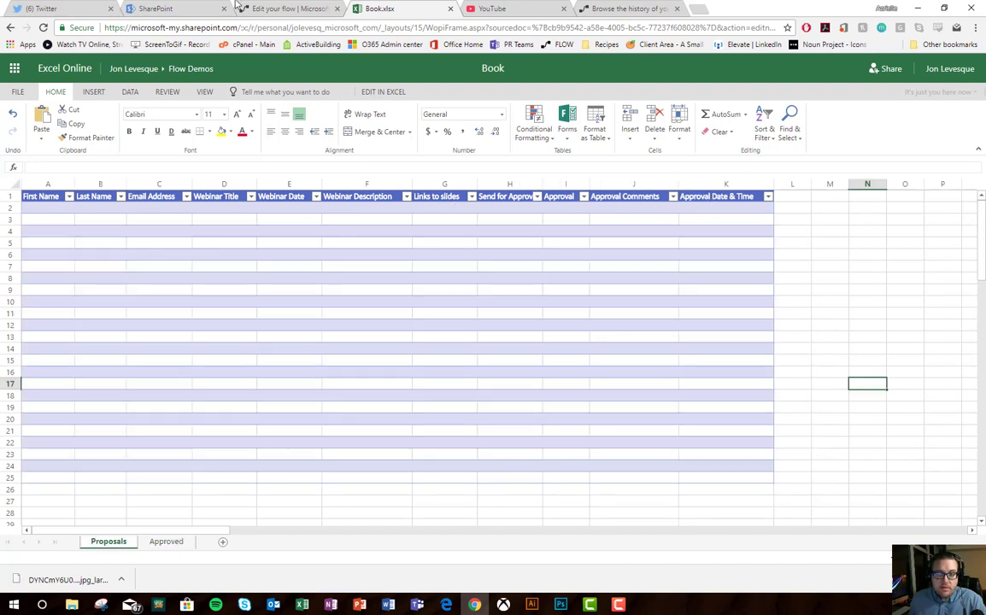
# Step: Back in the flow editor, review the Get a row card that reads Book.xlsx rows where Send for Approval is Yes
pyautogui.click(303, 11)
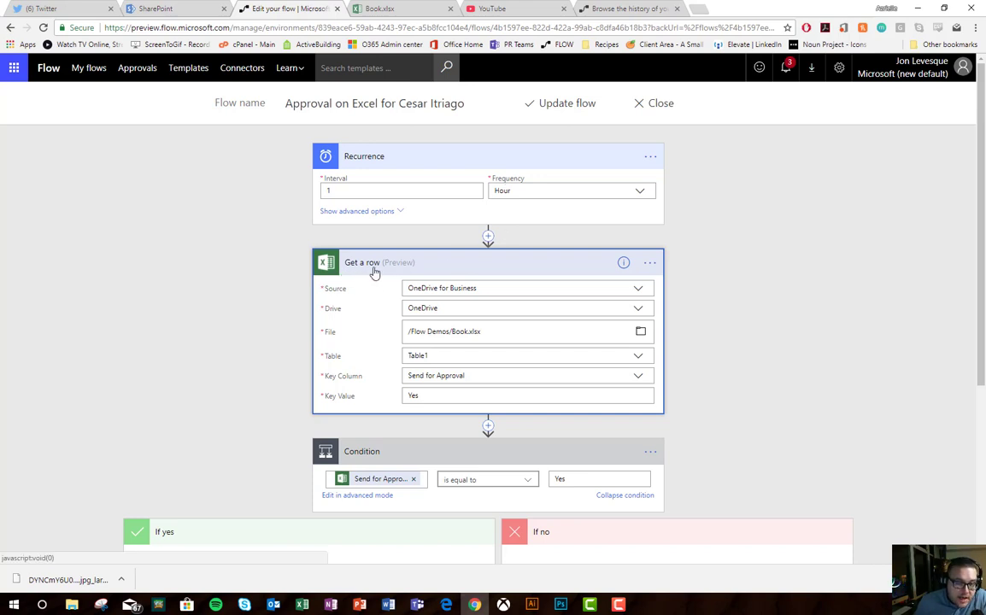
pyautogui.moveTo(624, 263)
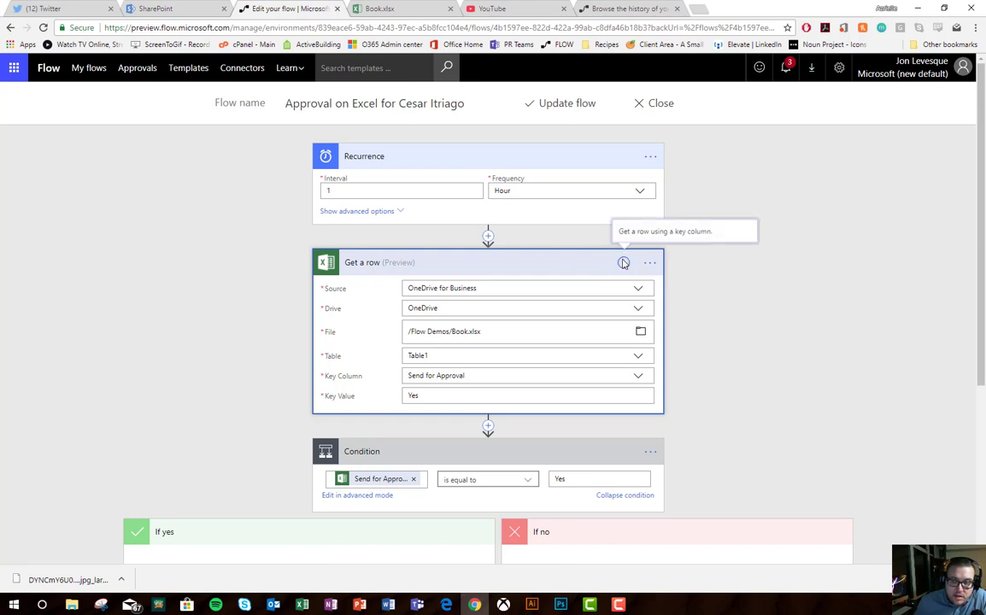
pyautogui.click(529, 267)
pyautogui.click(529, 266)
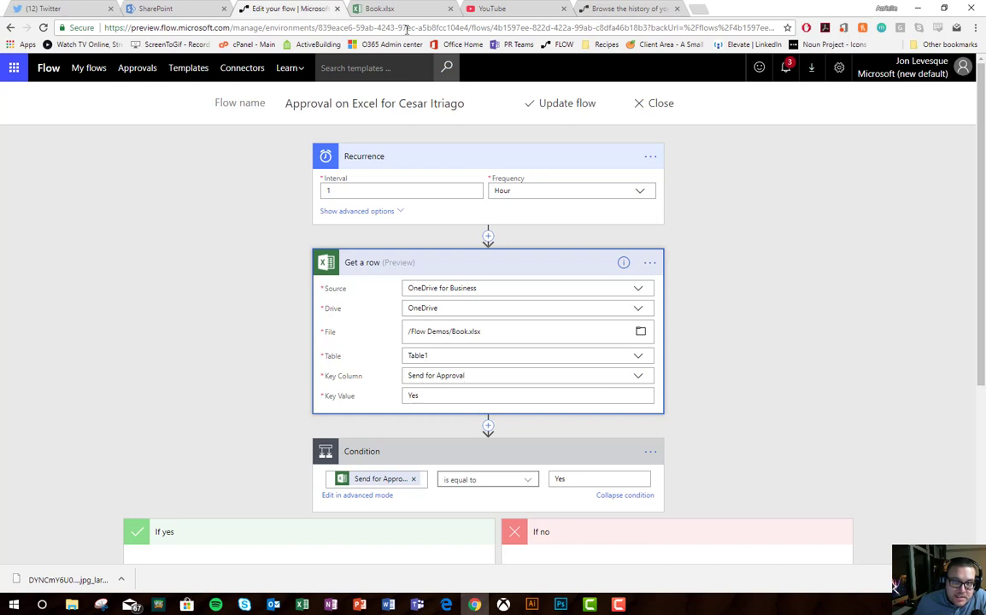
pyautogui.click(369, 10)
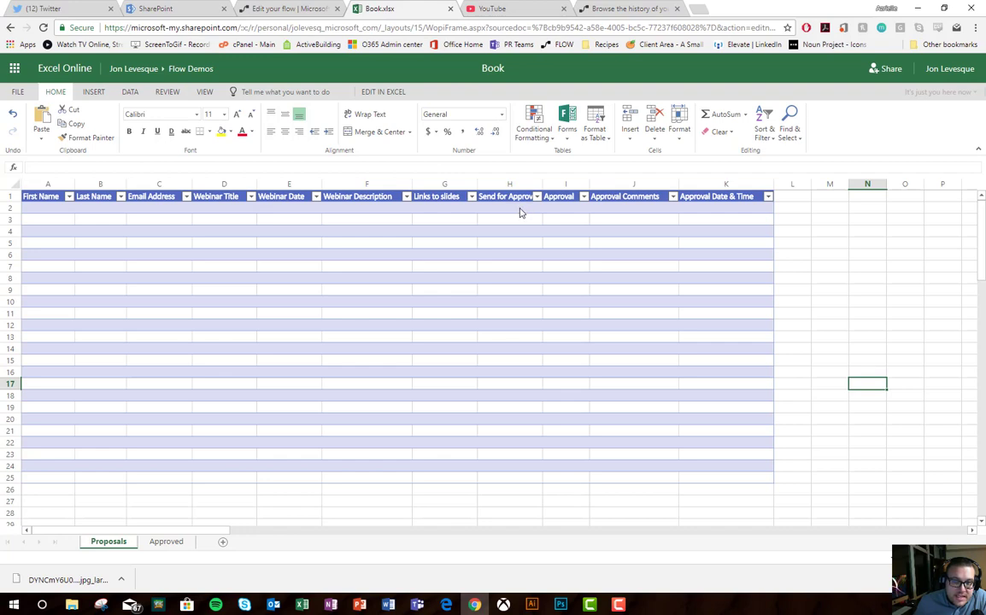
pyautogui.click(275, 11)
pyautogui.scroll(-3, 388, 390)
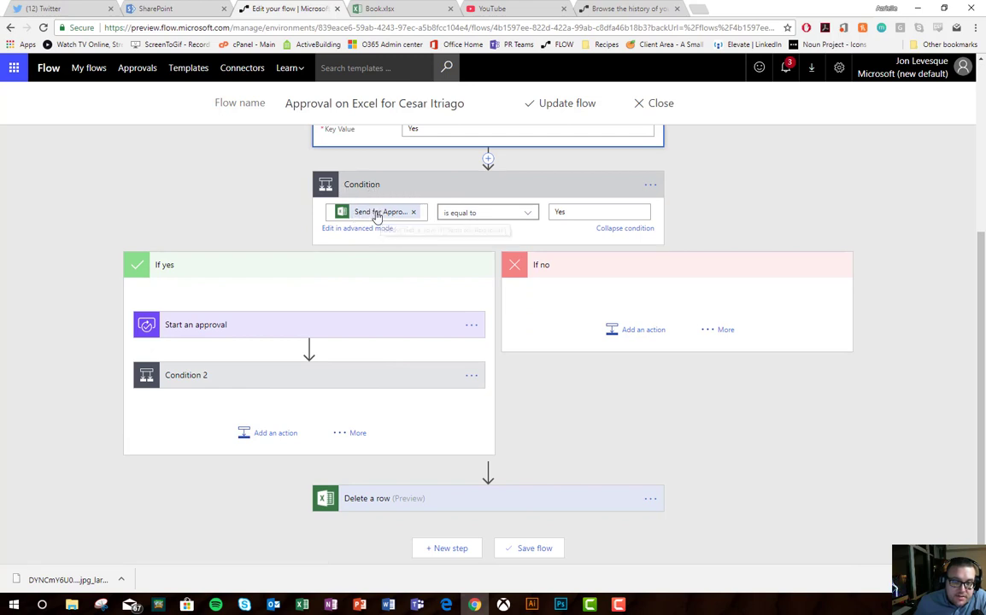
# Step: Expand Start an approval, then Condition 2, which checks Response equals Approve and branches to add a row or email
pyautogui.click(256, 332)
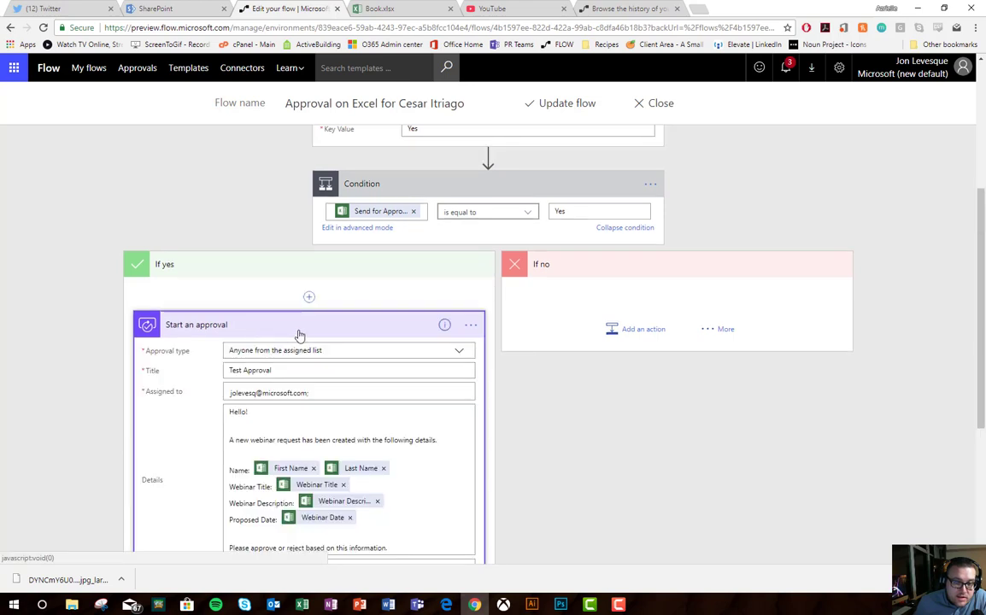
pyautogui.scroll(-2, 271, 334)
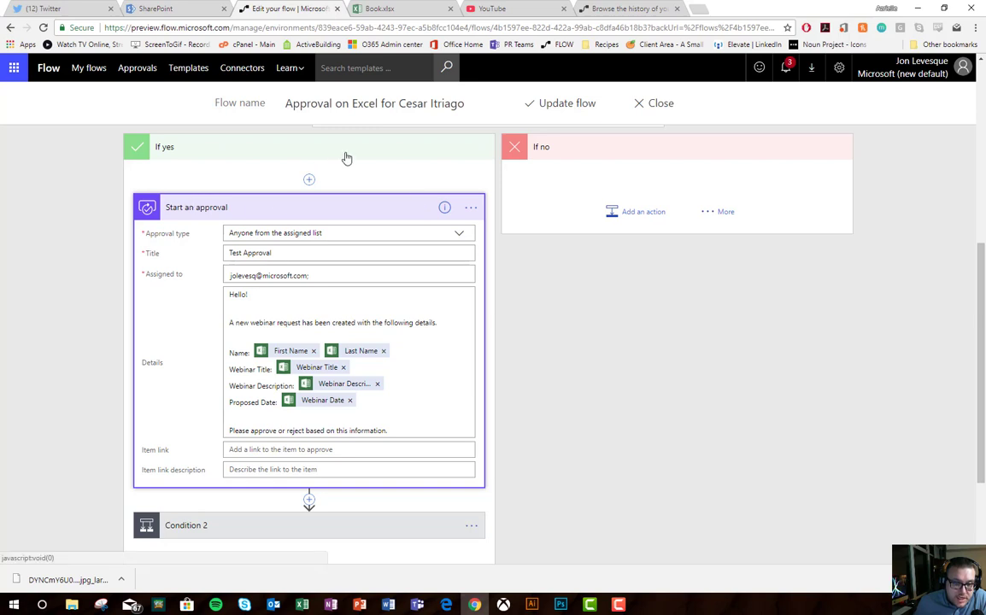
pyautogui.scroll(-3, 345, 160)
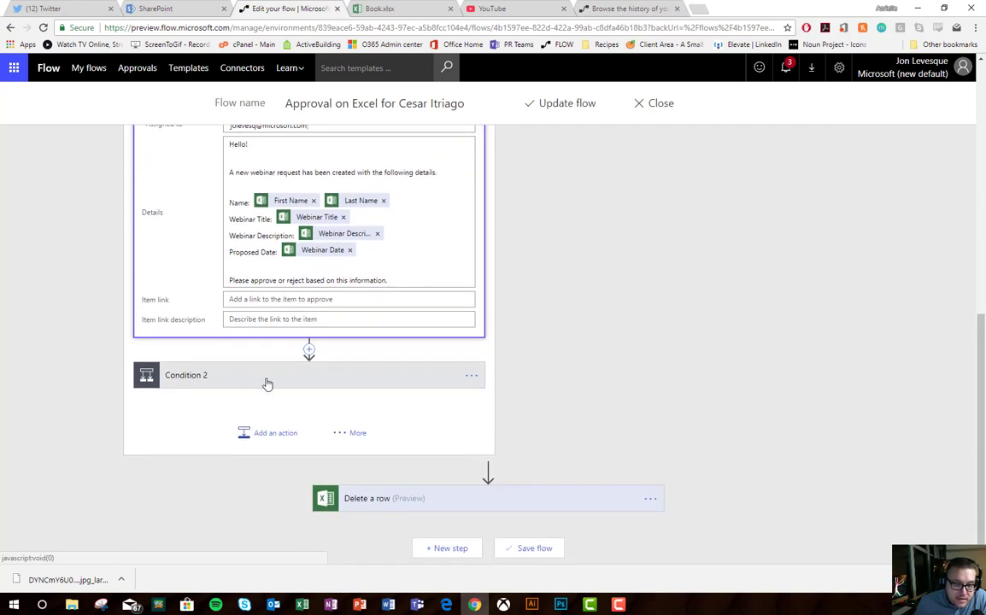
pyautogui.scroll(2, 275, 387)
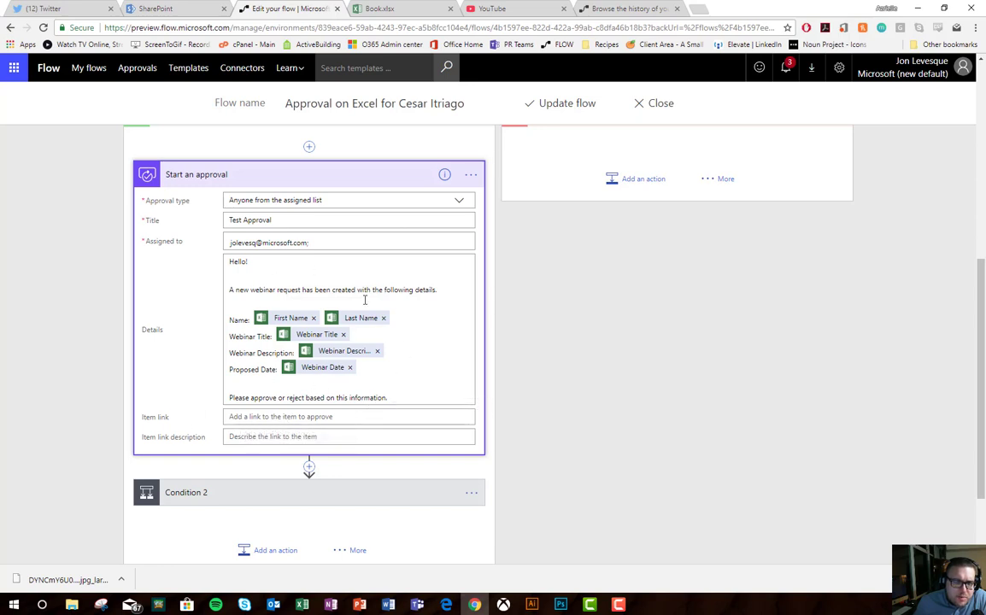
pyautogui.scroll(-2, 350, 308)
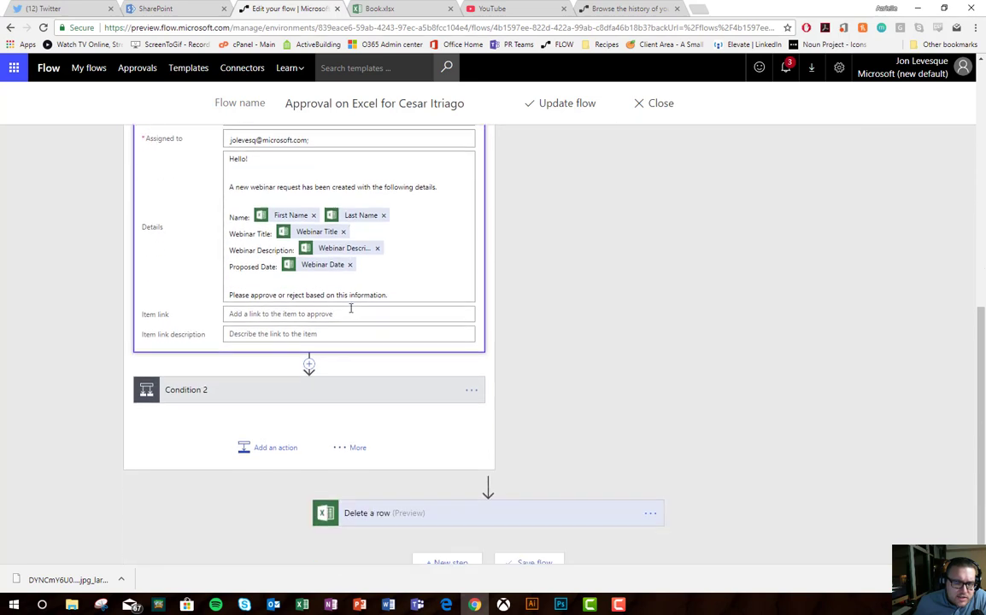
pyautogui.click(214, 380)
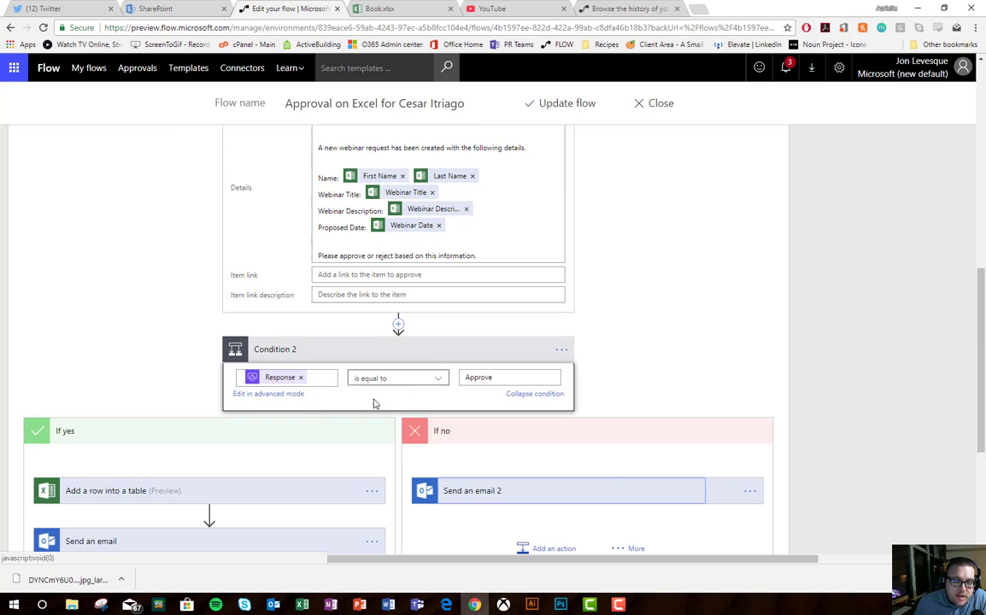
# Step: Expand the Add a row into Table13 step and check it against the empty Approved sheet in Excel
pyautogui.scroll(-3, 481, 377)
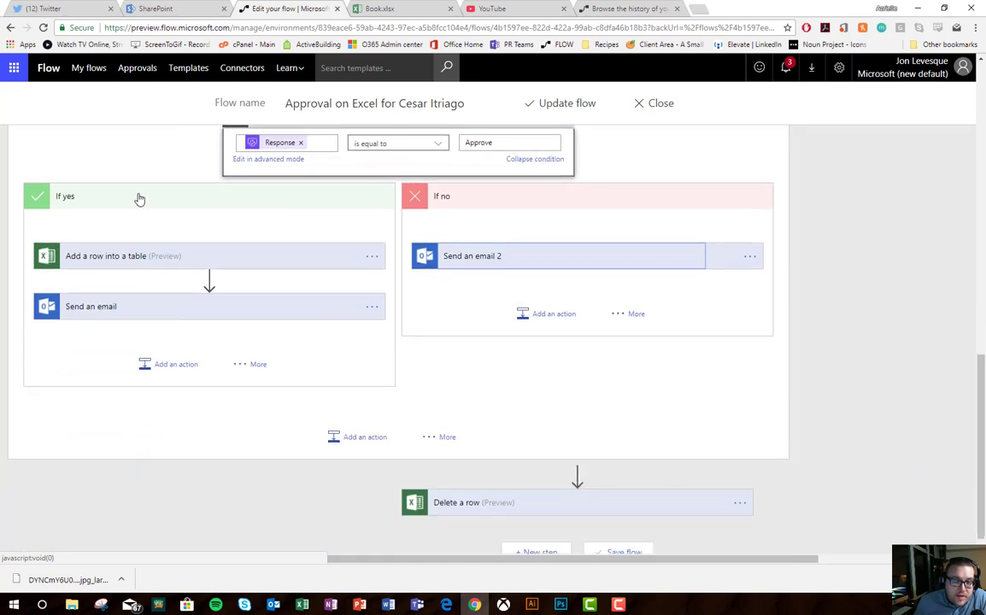
pyautogui.click(154, 265)
pyautogui.scroll(-1, 90, 266)
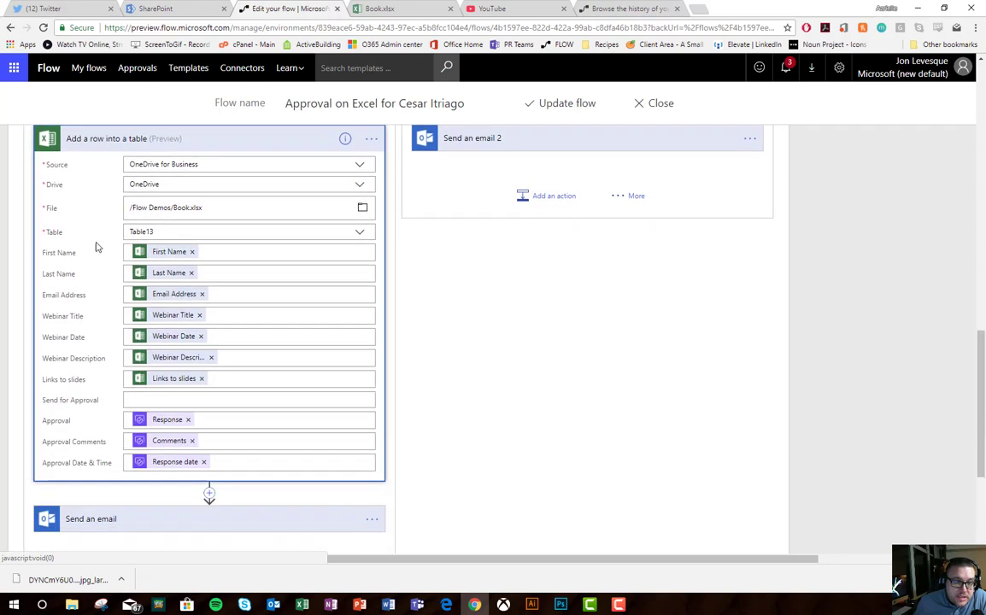
pyautogui.click(380, 10)
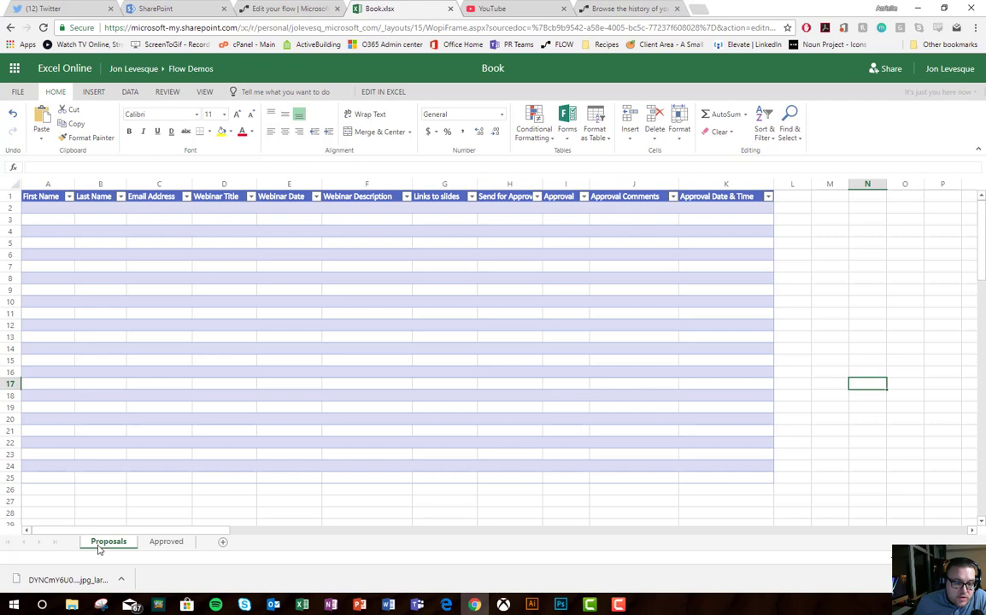
pyautogui.click(165, 544)
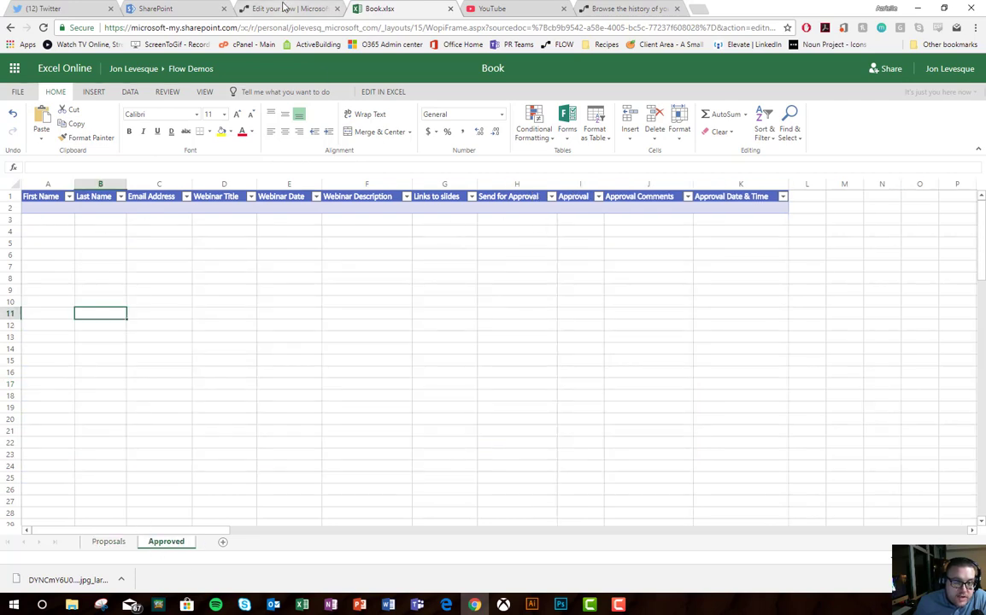
pyautogui.click(256, 9)
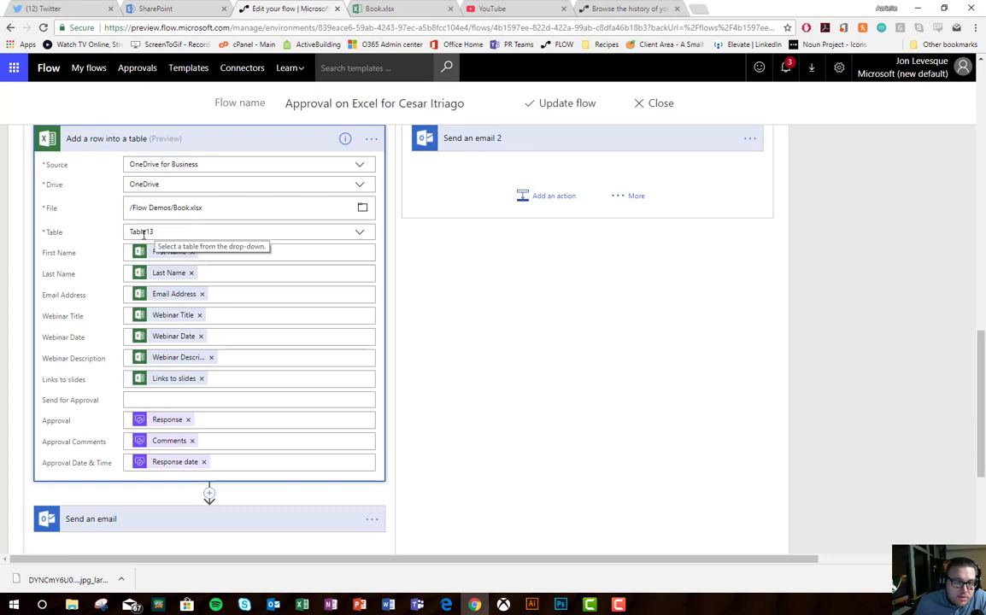
# Step: Scroll down to the 'Congratulations! Your webinar is approved!' email in the yes branch
pyautogui.scroll(15, 213, 316)
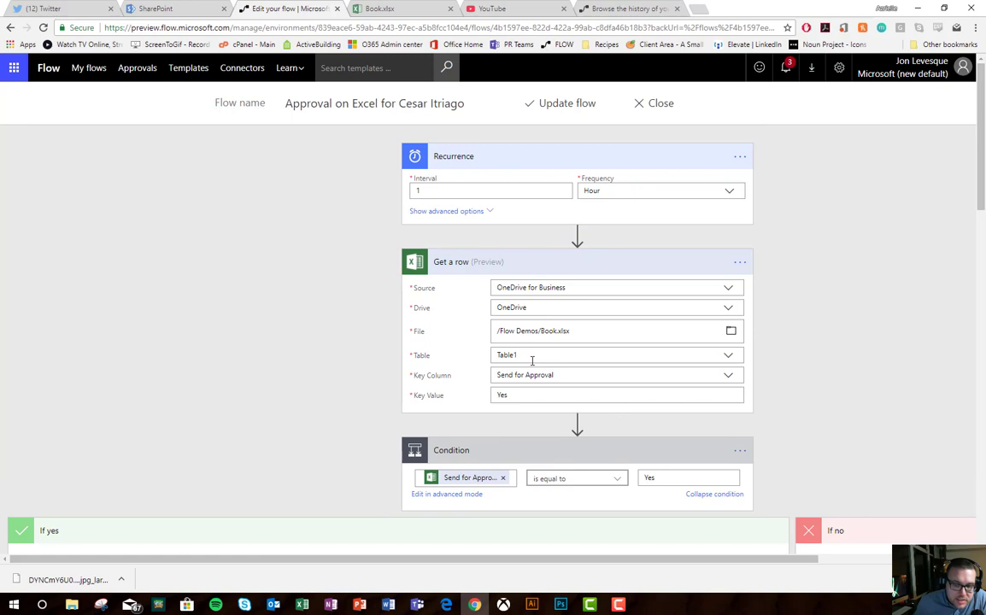
pyautogui.scroll(-10, 543, 373)
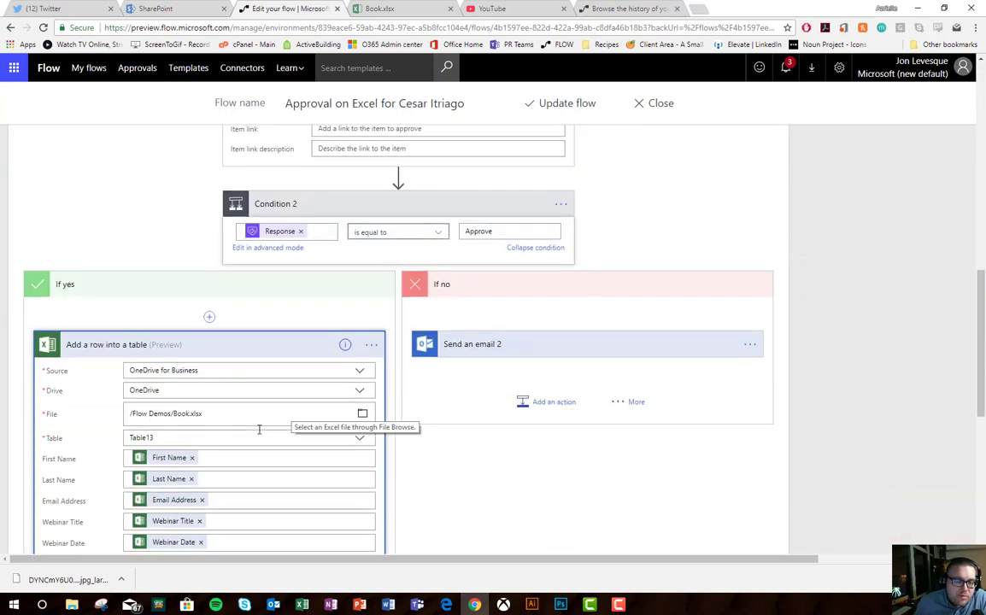
pyautogui.scroll(-1, 263, 433)
pyautogui.scroll(-2, 264, 433)
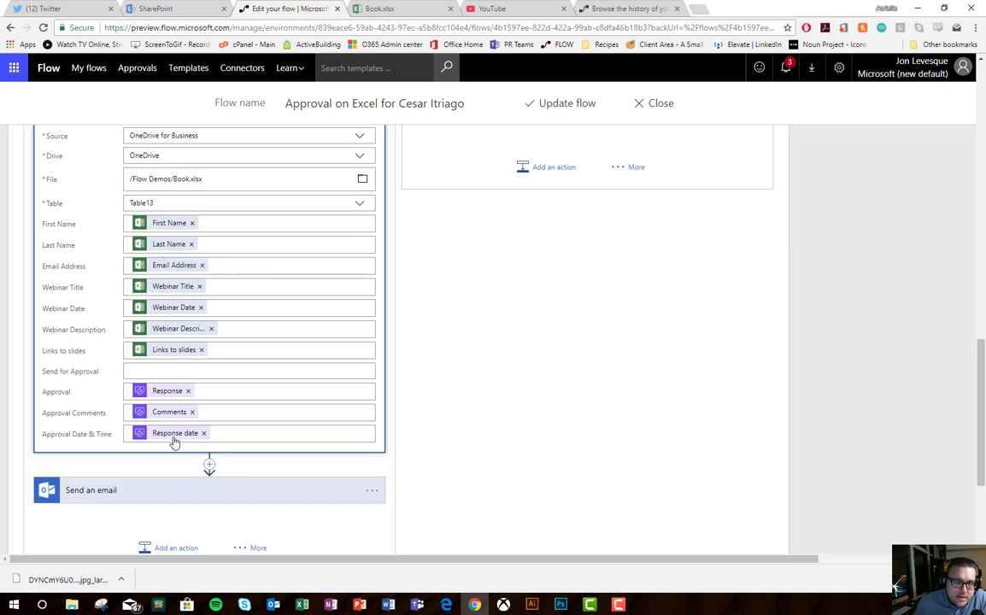
pyautogui.scroll(3, 257, 359)
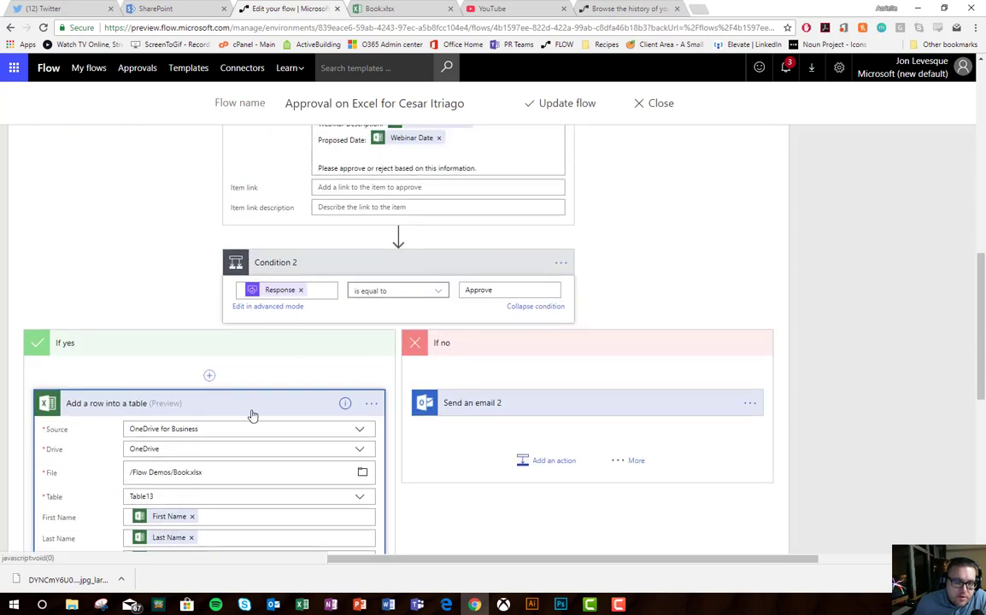
pyautogui.scroll(-3, 252, 415)
pyautogui.scroll(-1, 252, 415)
pyautogui.scroll(1, 252, 416)
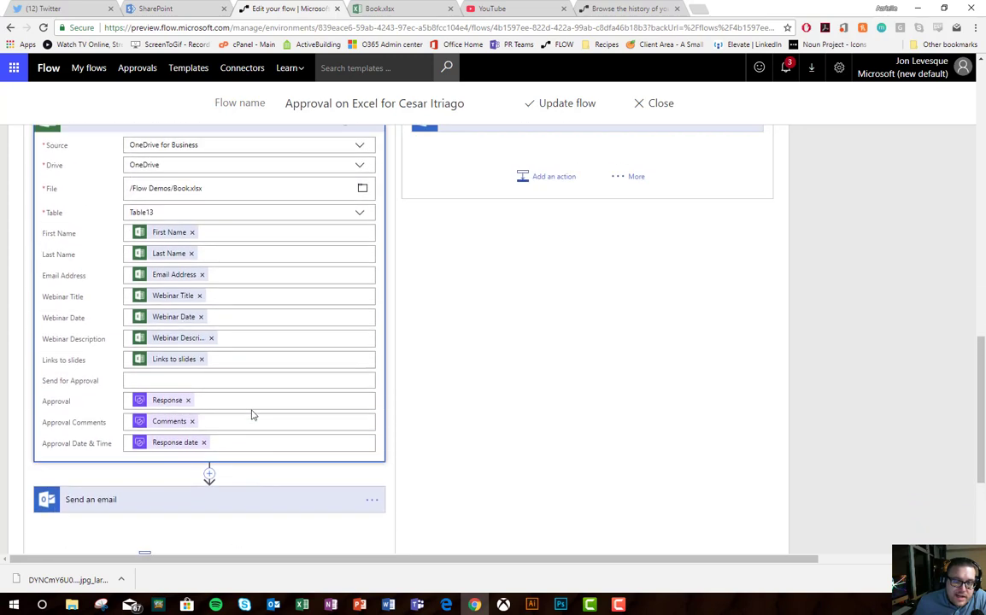
pyautogui.scroll(1, 405, 260)
pyautogui.scroll(-2, 299, 424)
# Step: Expand the approval email and the 'Sorry! Your webinar was rejected!' email in the no branch
pyautogui.click(229, 437)
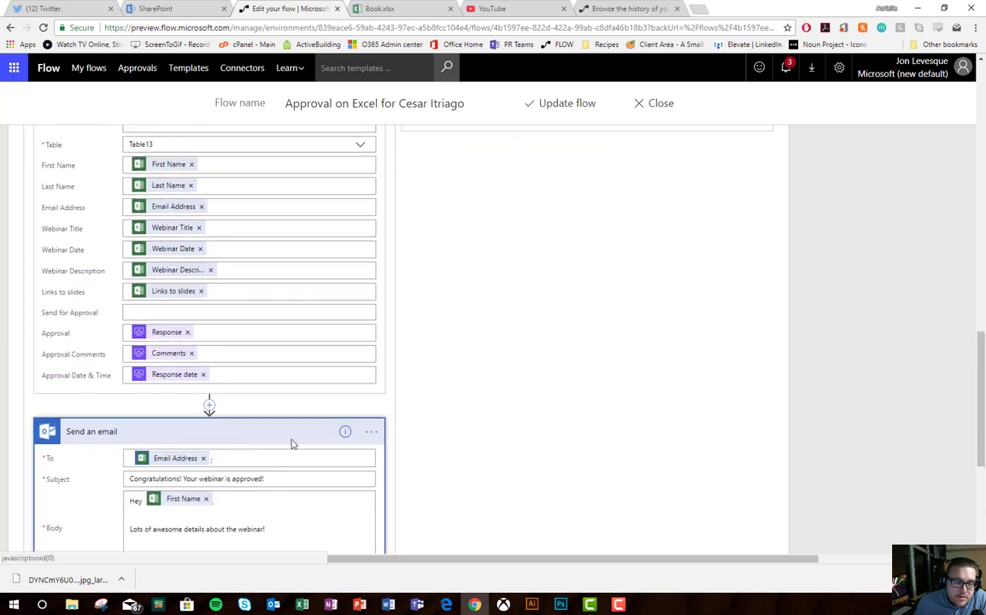
pyautogui.scroll(-1, 291, 443)
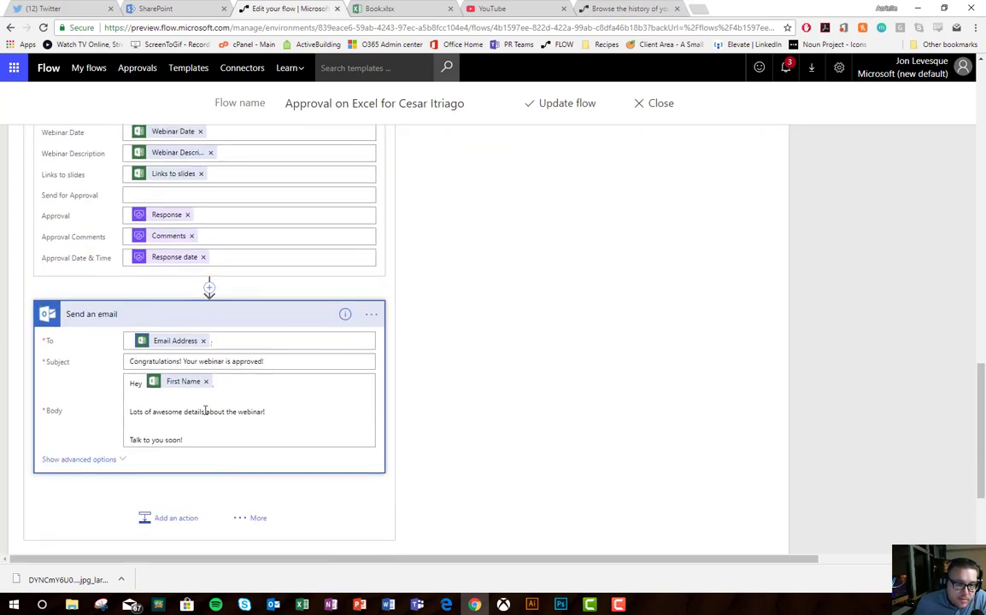
pyautogui.scroll(2, 205, 410)
pyautogui.scroll(-2, 201, 412)
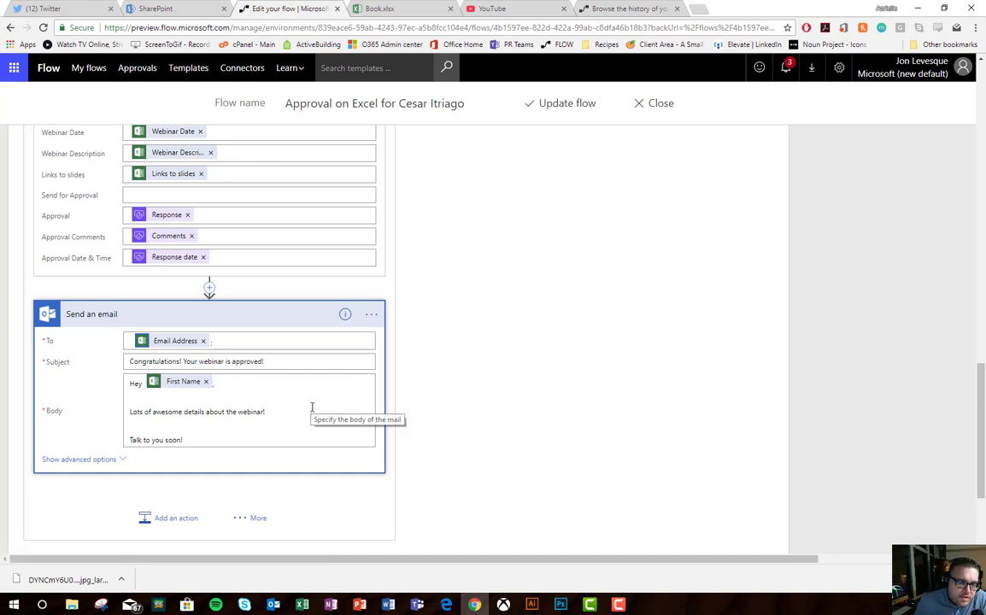
pyautogui.scroll(5, 312, 408)
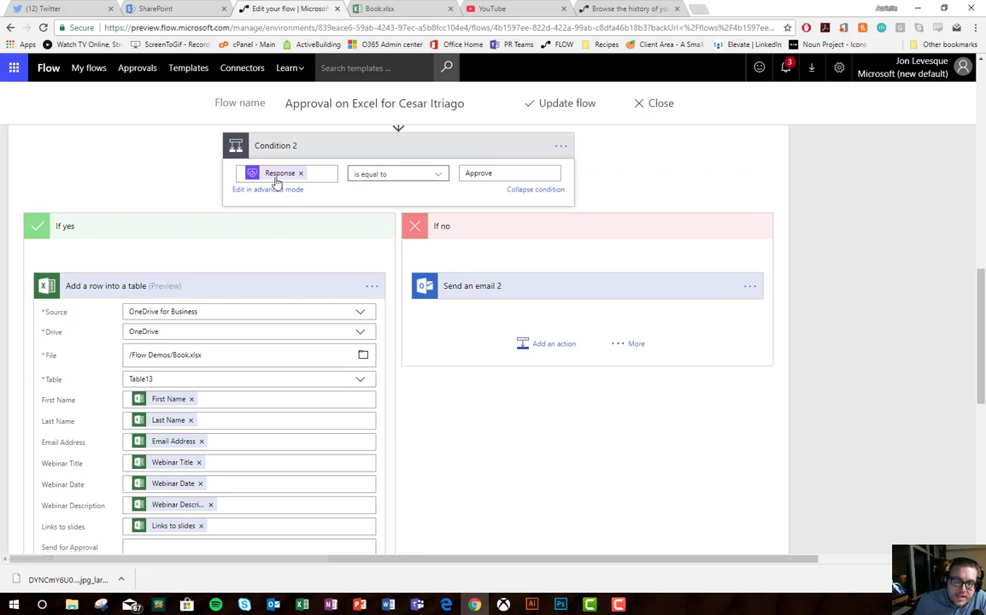
pyautogui.click(484, 283)
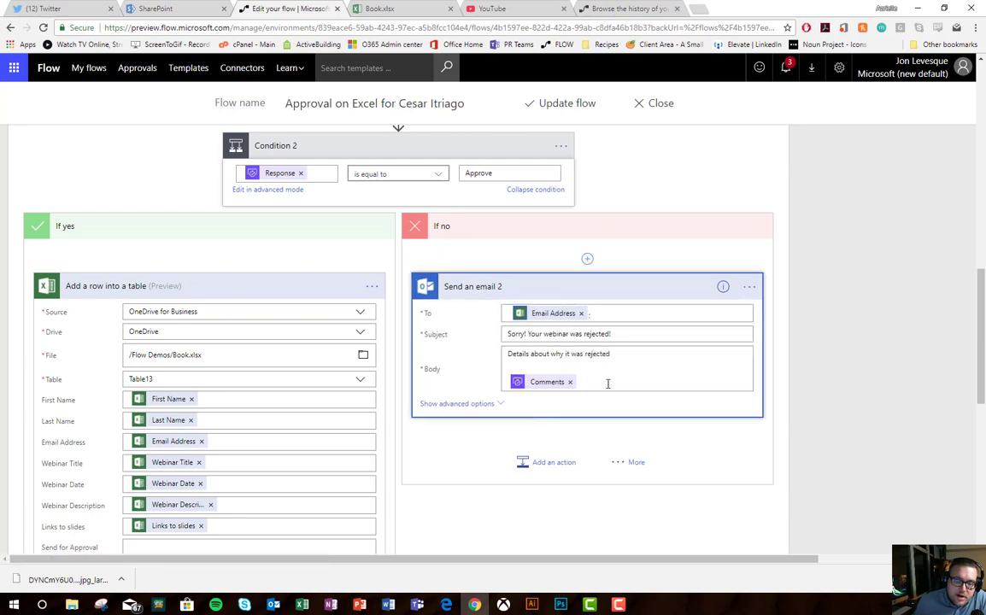
pyautogui.scroll(-10, 534, 381)
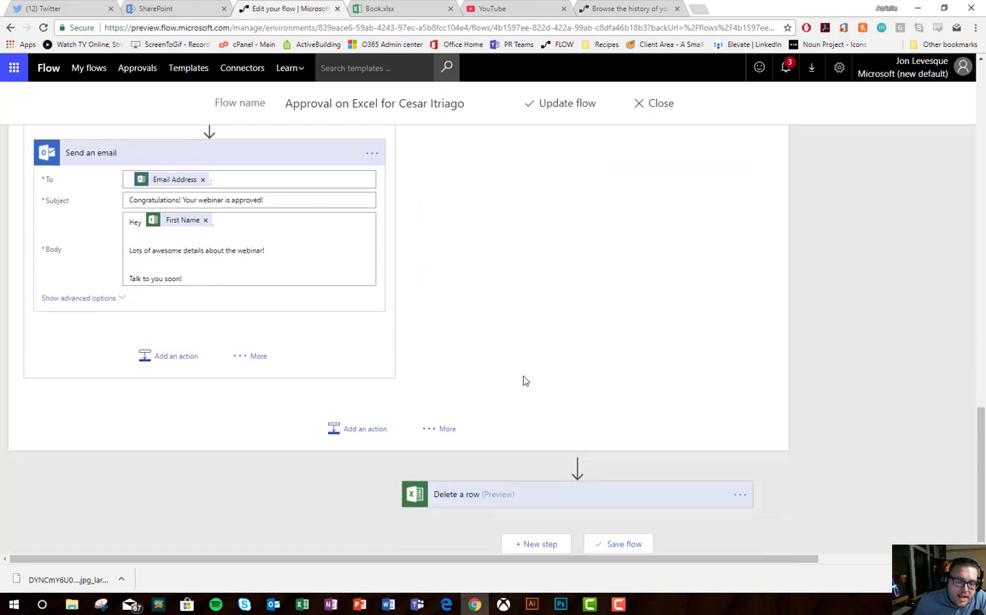
# Step: Expand the Delete a row step on Table1 and scroll over the whole flow, starting from the hourly Recurrence trigger
pyautogui.click(511, 489)
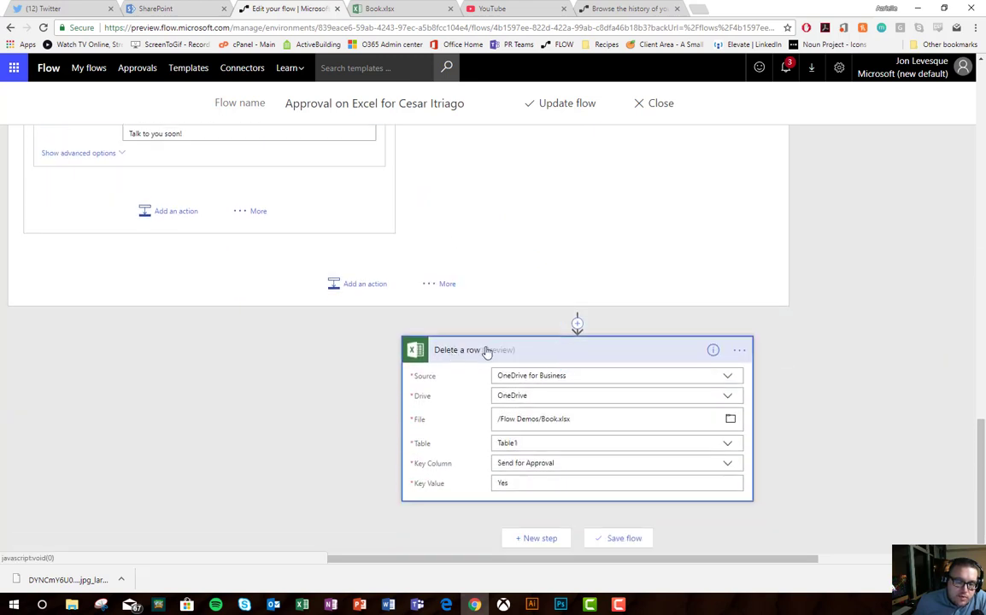
pyautogui.scroll(5, 478, 457)
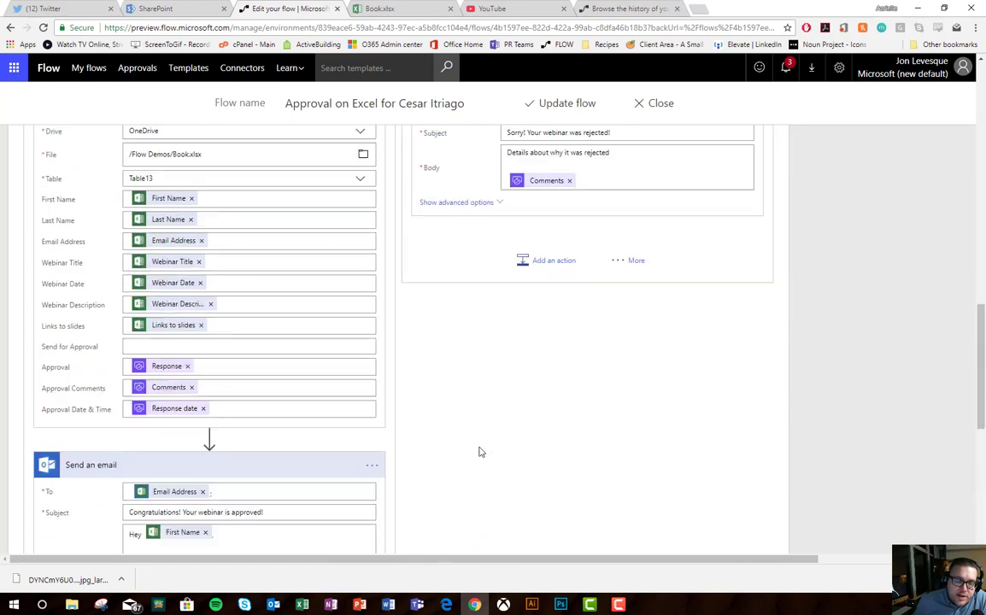
pyautogui.scroll(10, 479, 451)
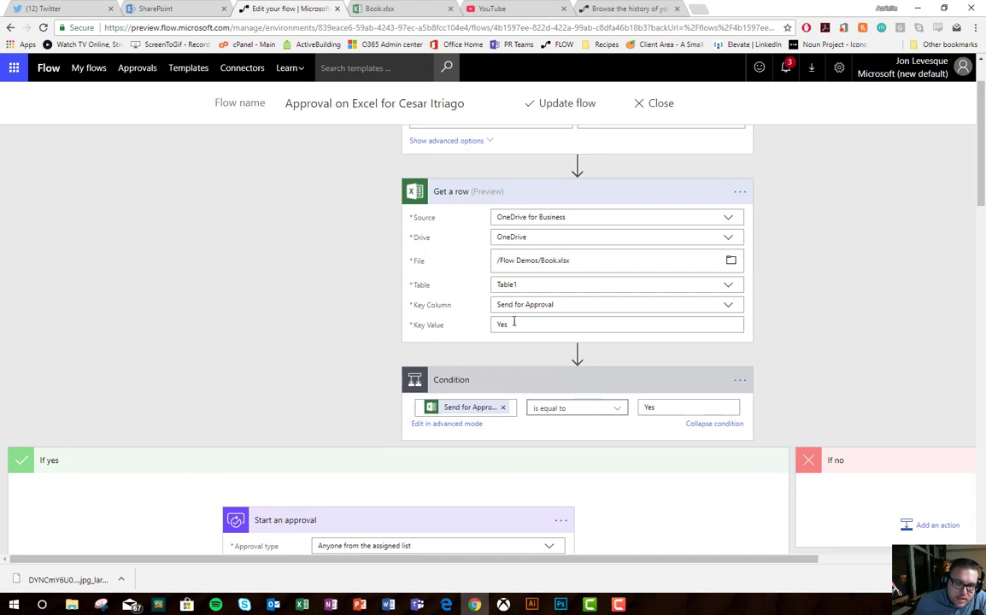
pyautogui.scroll(-15, 522, 239)
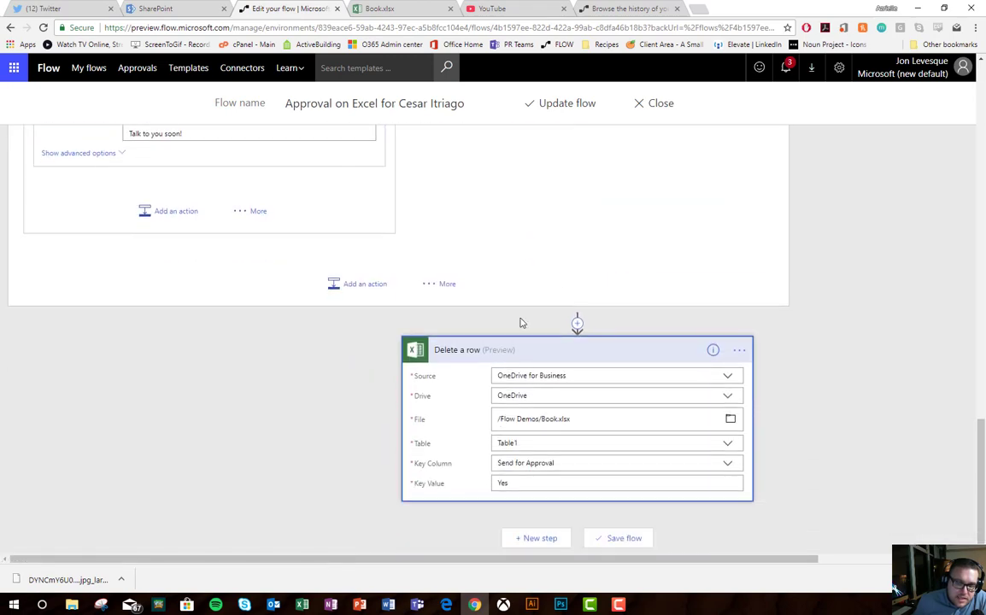
pyautogui.scroll(4, 378, 248)
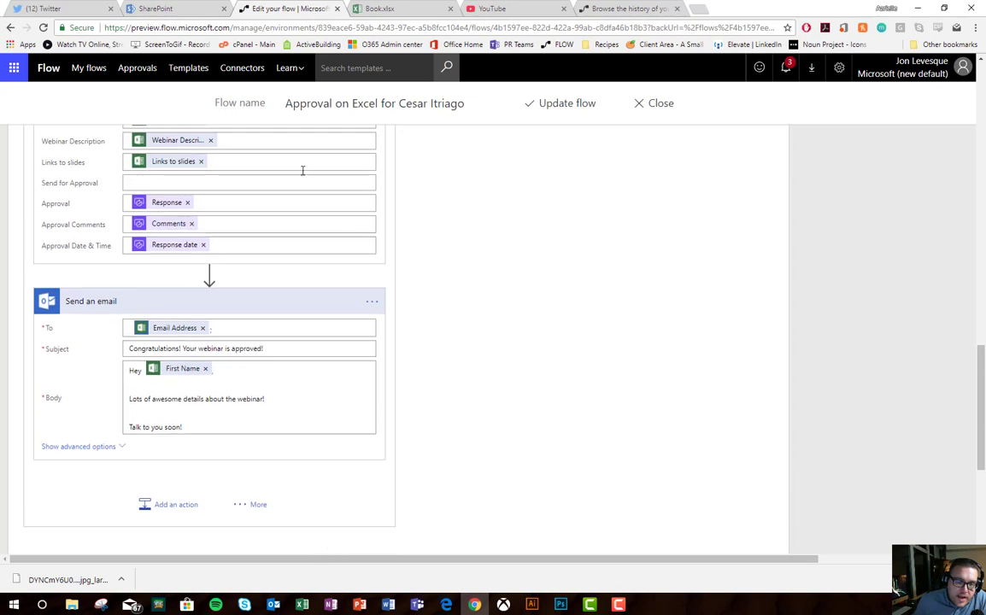
pyautogui.scroll(3, 257, 284)
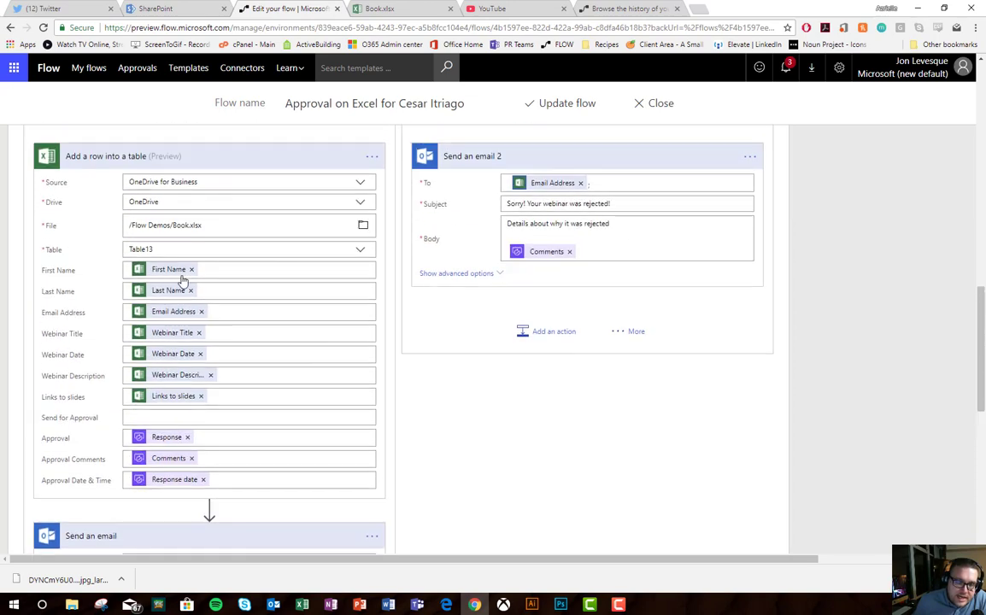
pyautogui.scroll(-4, 163, 299)
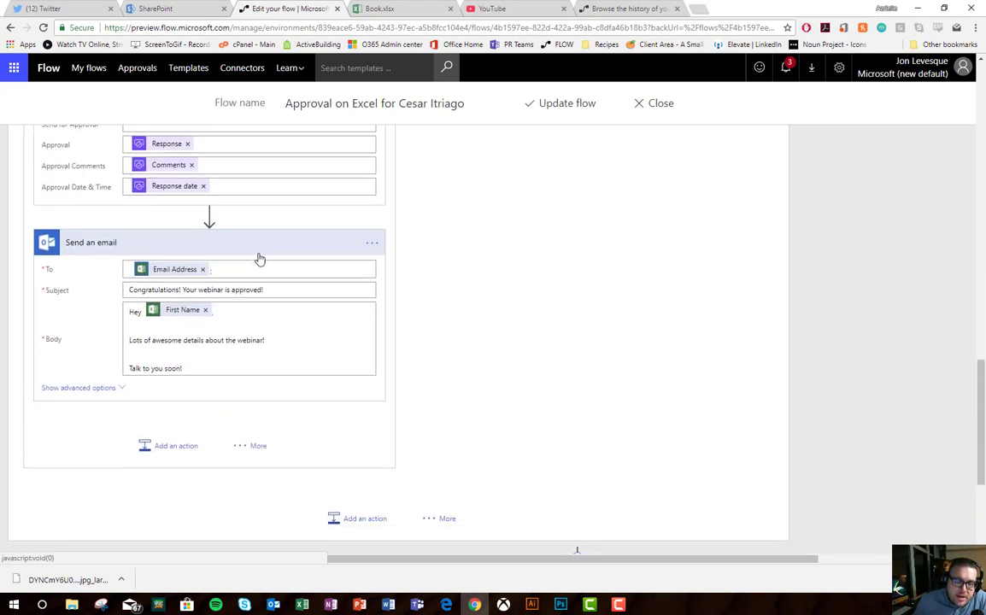
pyautogui.scroll(-3, 326, 242)
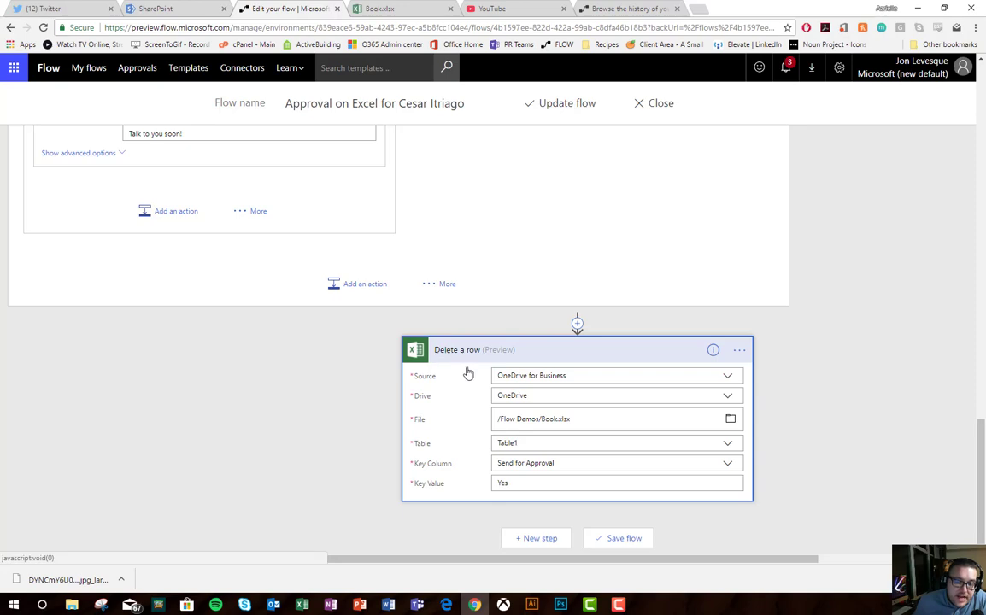
pyautogui.scroll(15, 469, 304)
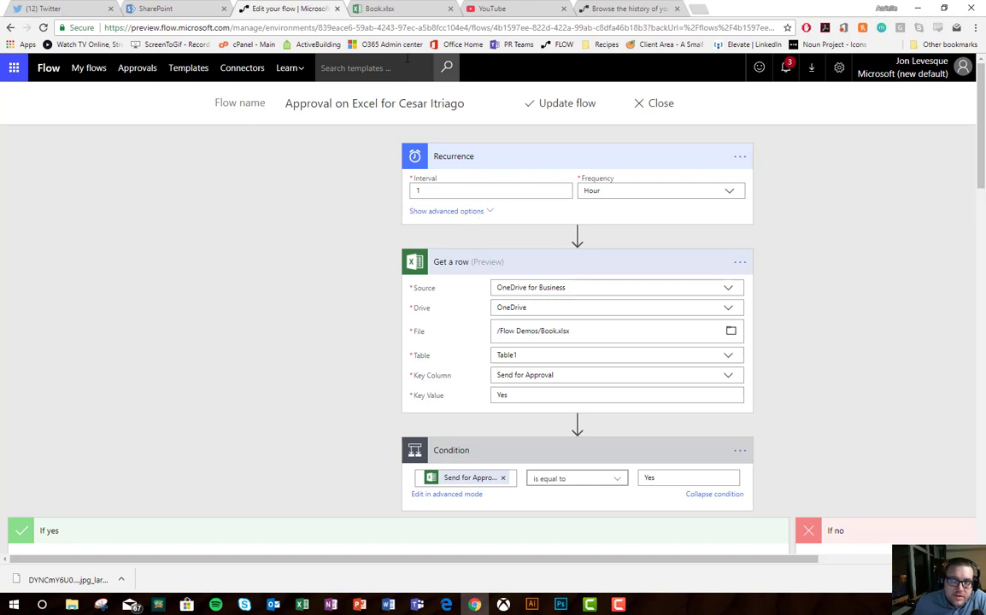
# Step: On the Proposals sheet, enter the presenter's first name, last name and email address in row 2
pyautogui.click(399, 11)
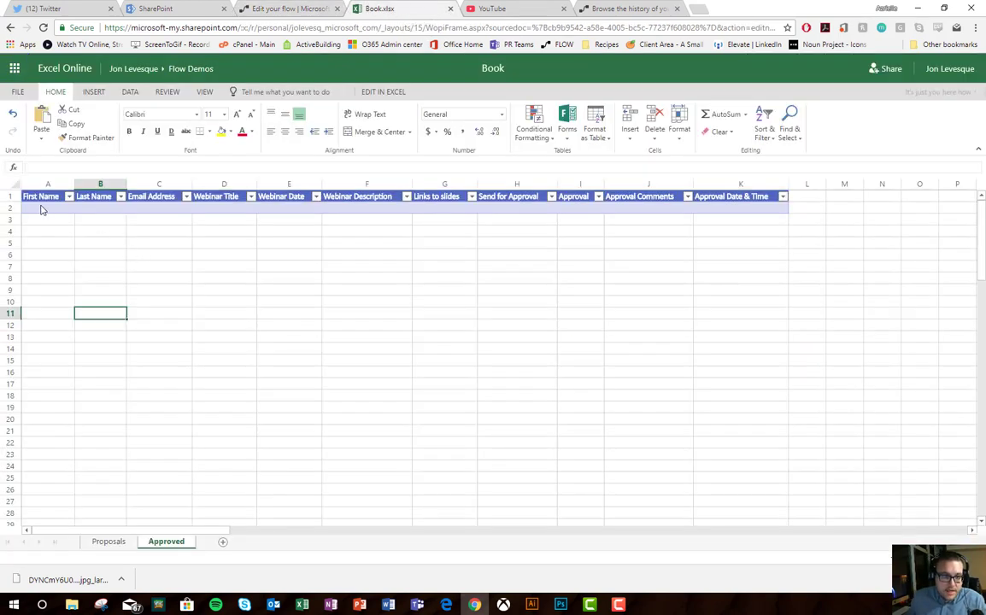
pyautogui.click(108, 541)
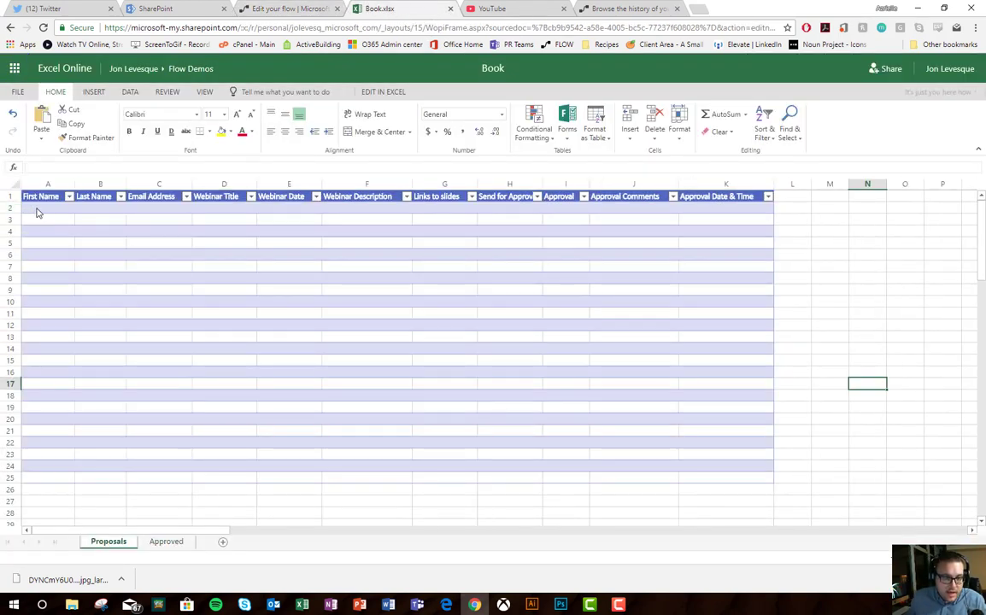
pyautogui.click(37, 212)
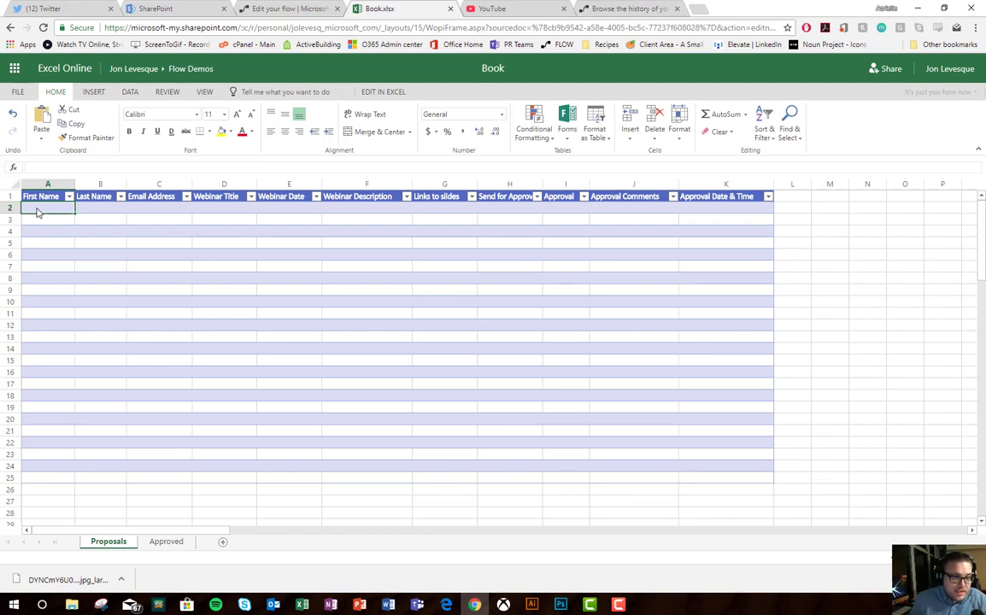
pyautogui.write('Jo')
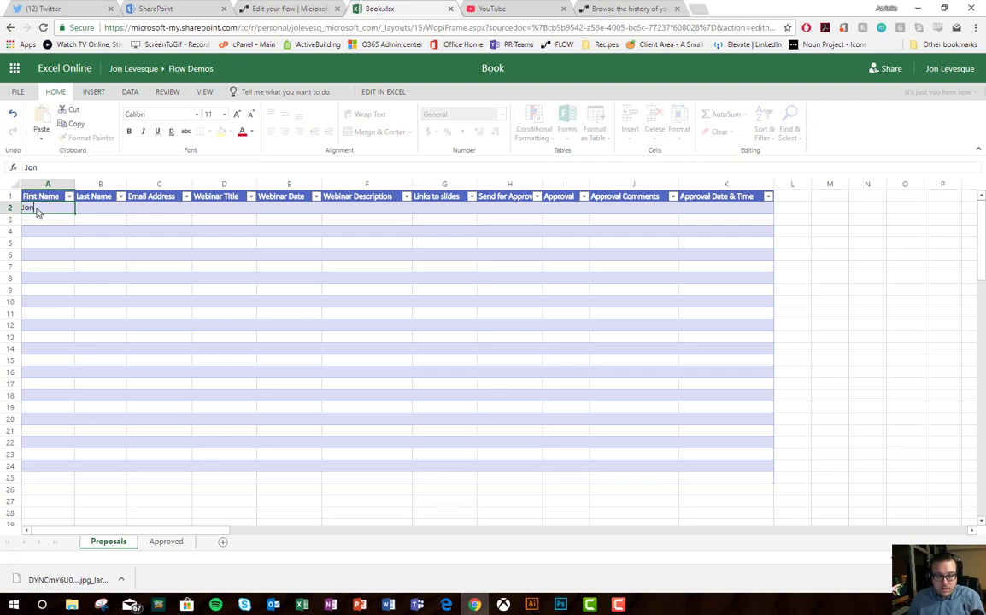
pyautogui.write('n')
pyautogui.press('Tab')
pyautogui.write('Leves')
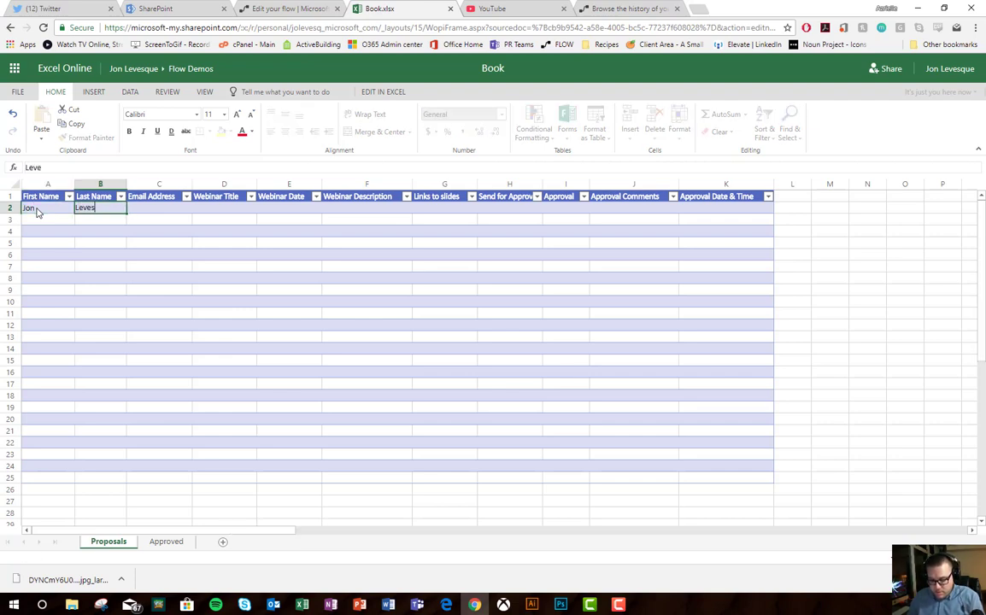
pyautogui.write('que')
pyautogui.press('Tab')
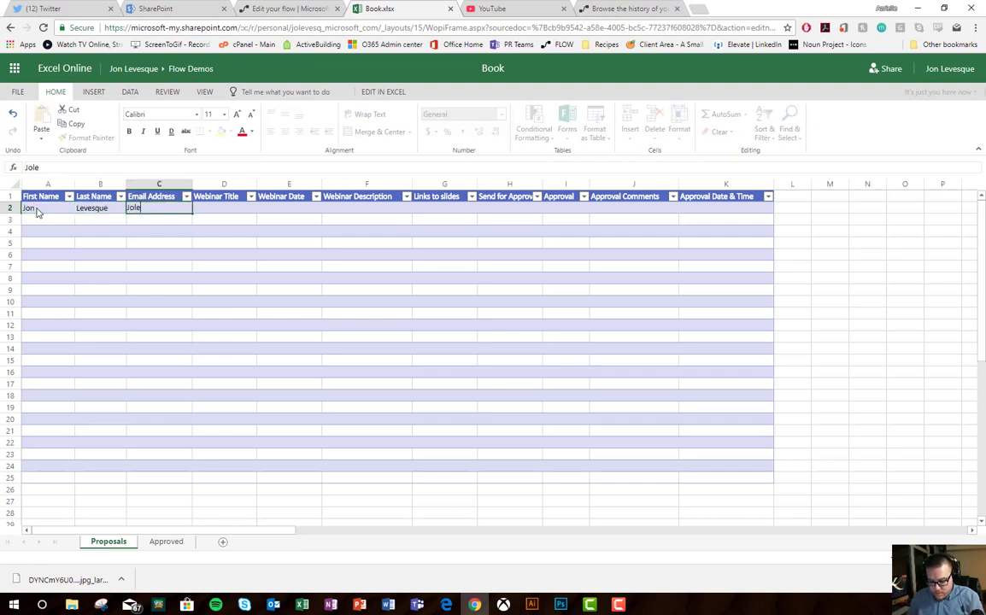
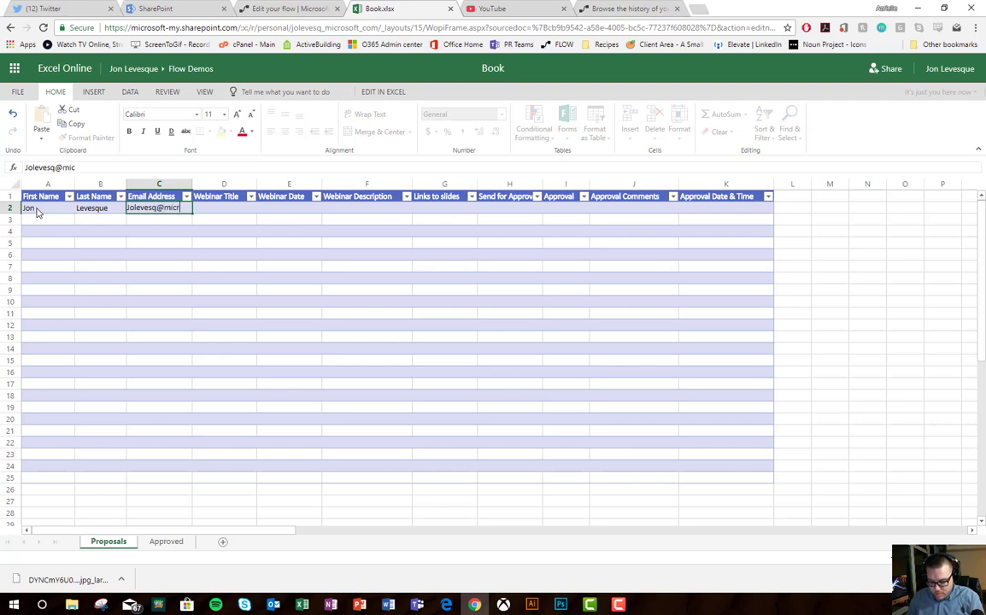
pyautogui.press('Tab')
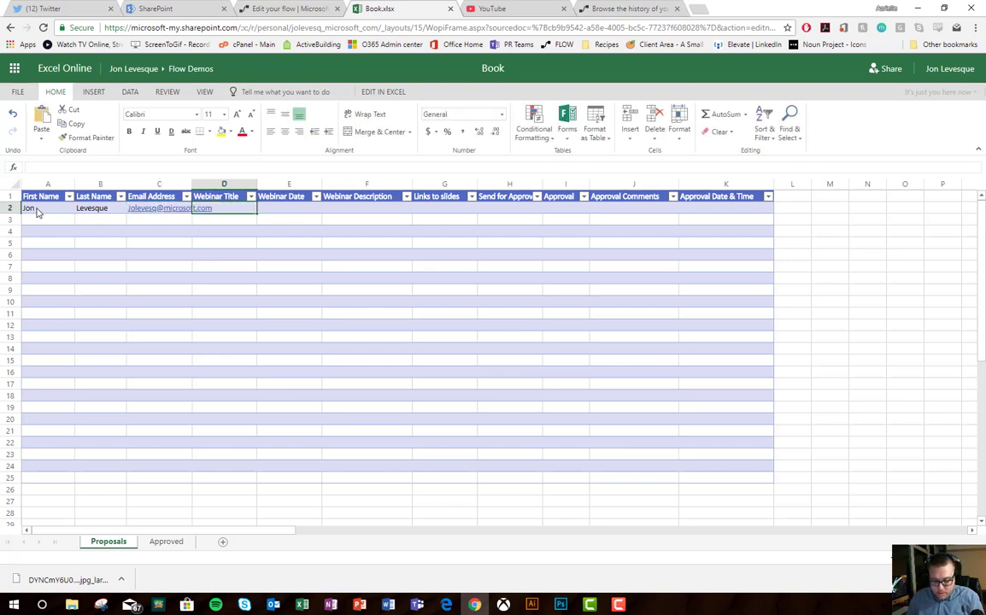
# Step: Fill in title BEST WEBINAR EVER, date 9/27/2018, description 'It will be magical and amaze you', links none, approval Yes
pyautogui.write('B')
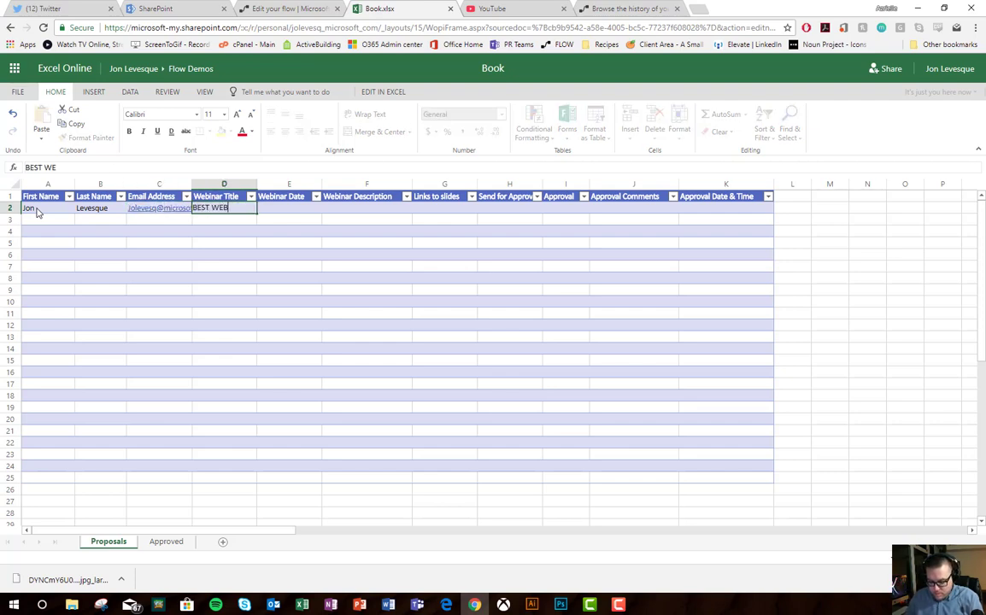
pyautogui.write('EST WEBINAR EVER')
pyautogui.press('Tab')
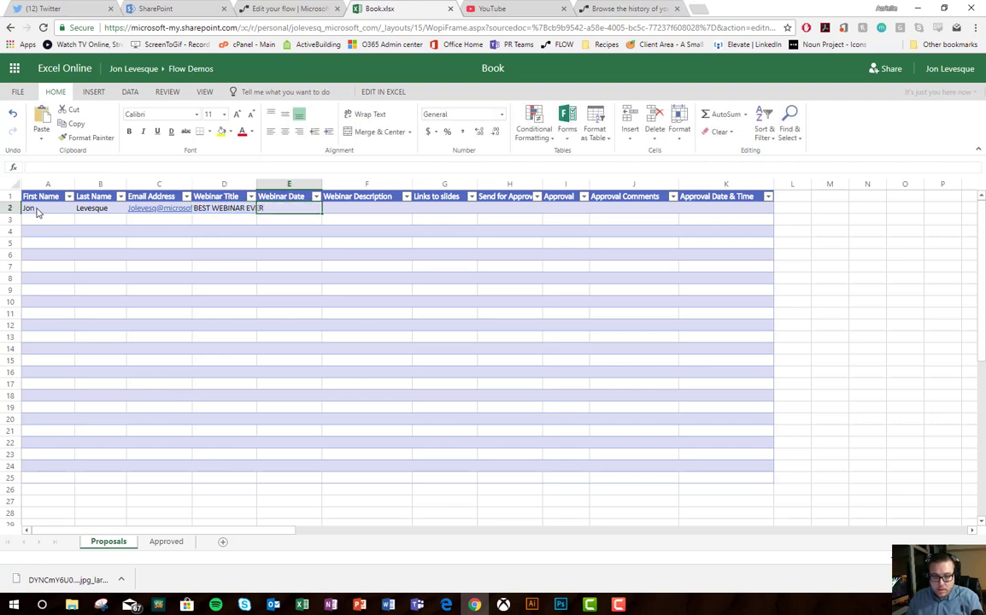
pyautogui.write('9-27-2018')
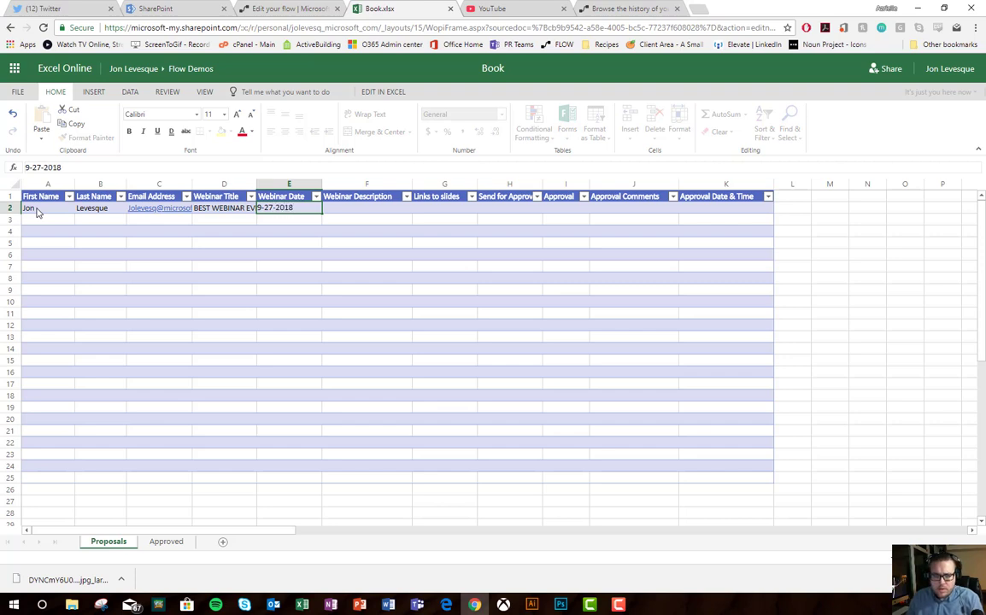
pyautogui.press('Tab')
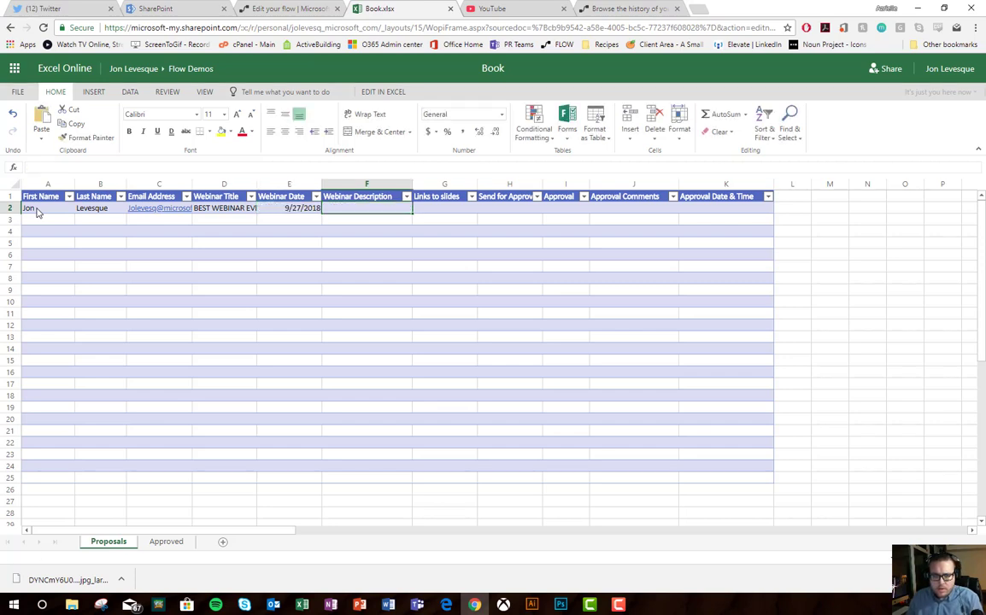
pyautogui.write('I')
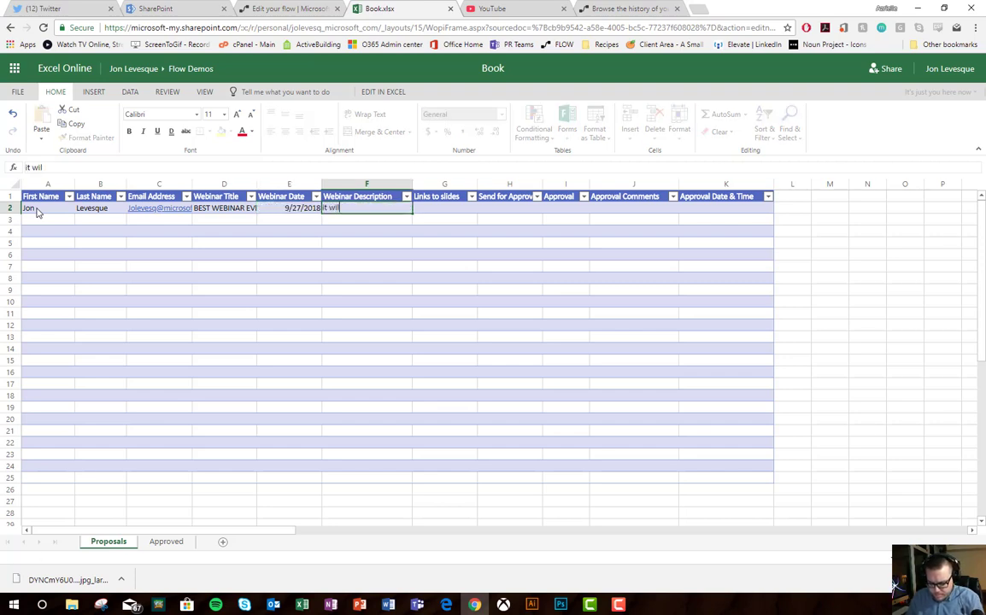
pyautogui.write('t will be magical and')
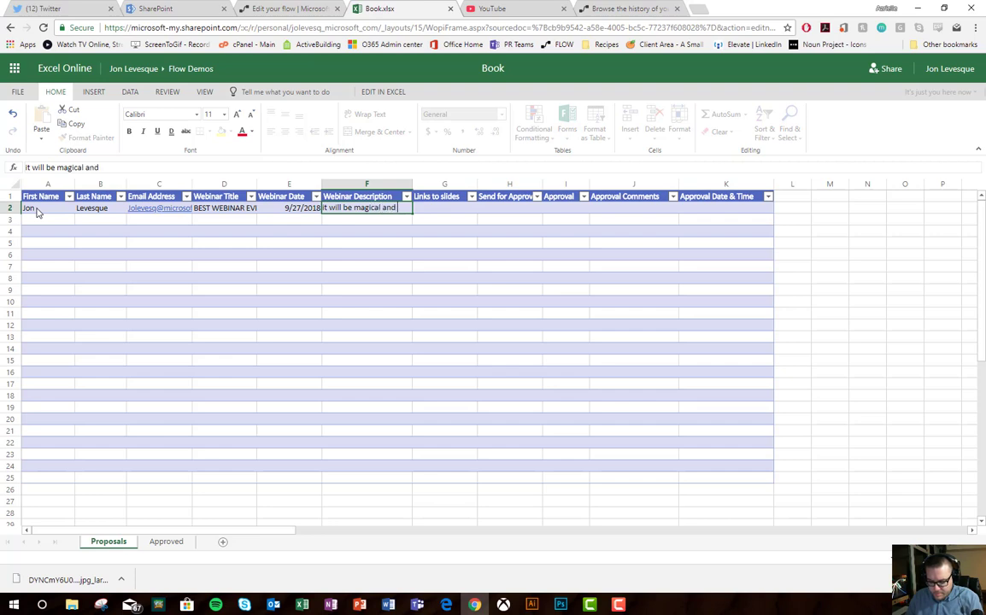
pyautogui.write(' amaze you!')
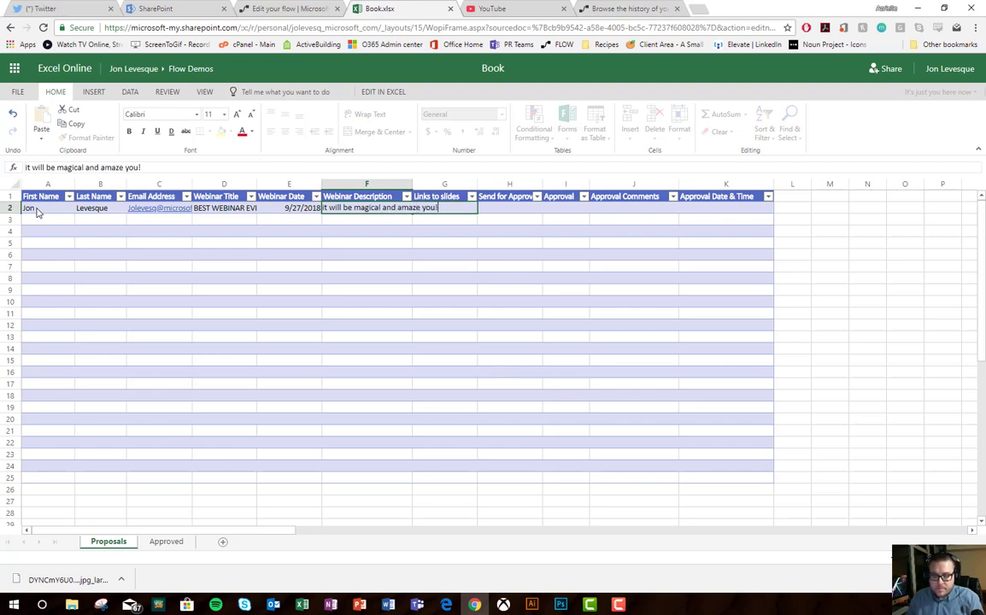
pyautogui.press('Tab')
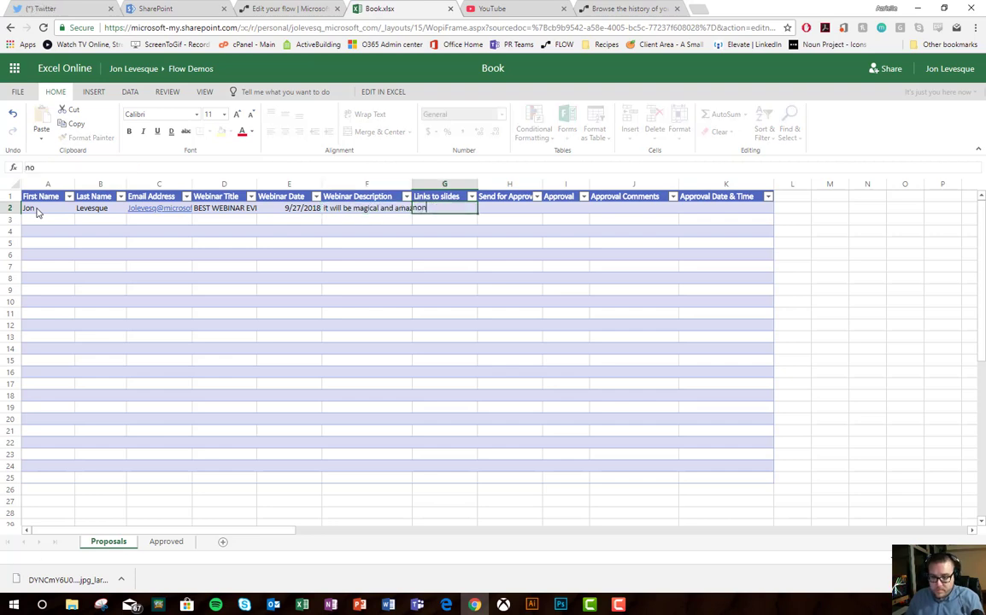
pyautogui.press('Tab')
pyautogui.write('Yes')
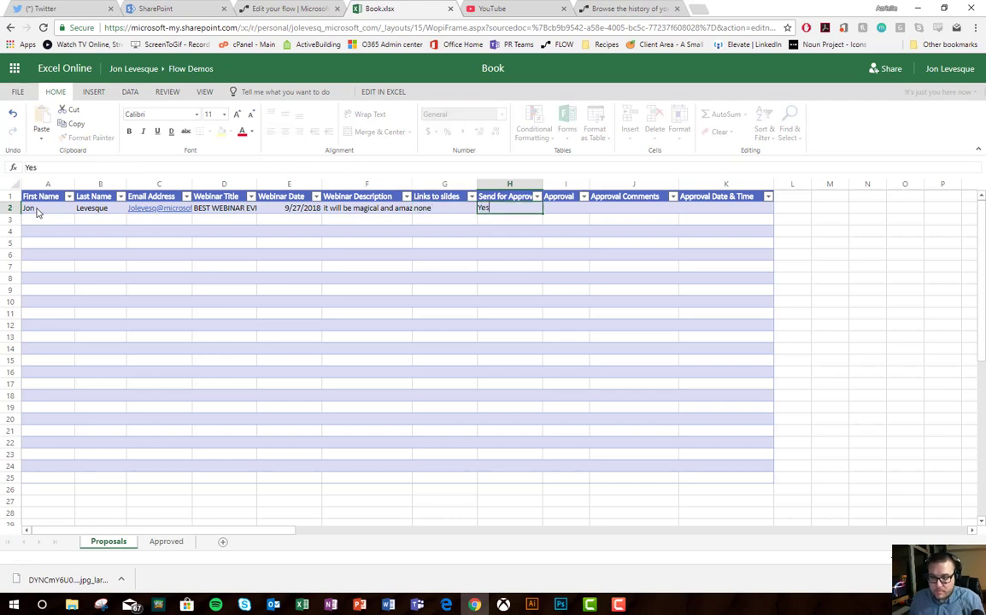
pyautogui.click(566, 207)
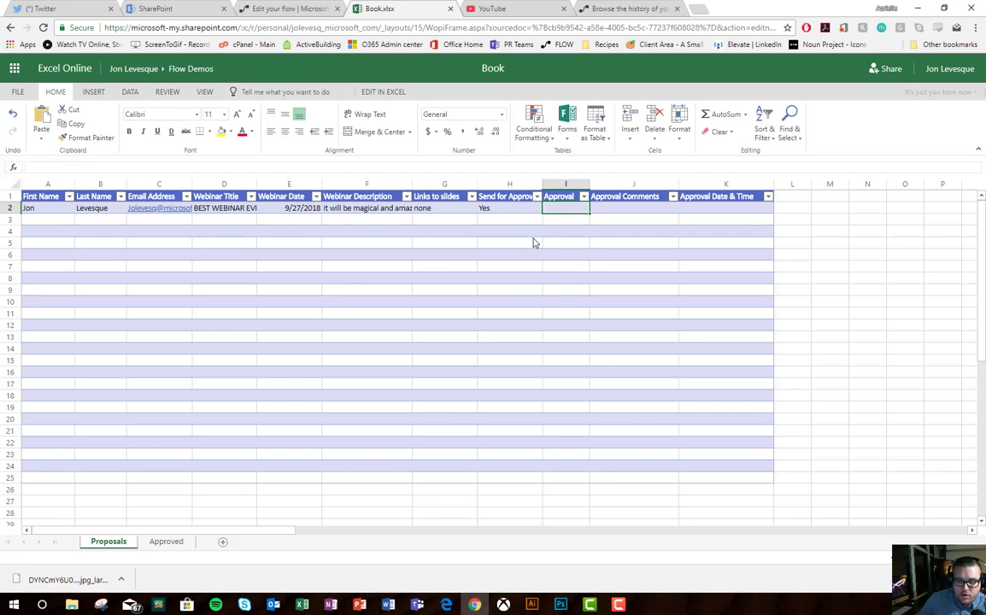
# Step: Save the flow with Update flow and start a test run with Run Now
pyautogui.click(286, 9)
pyautogui.click(560, 107)
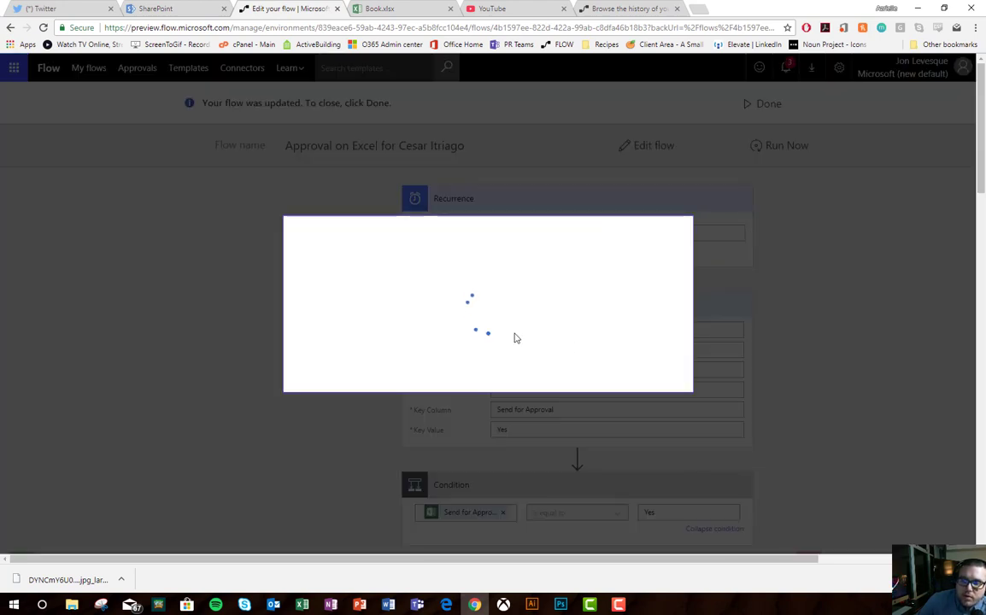
pyautogui.click(568, 373)
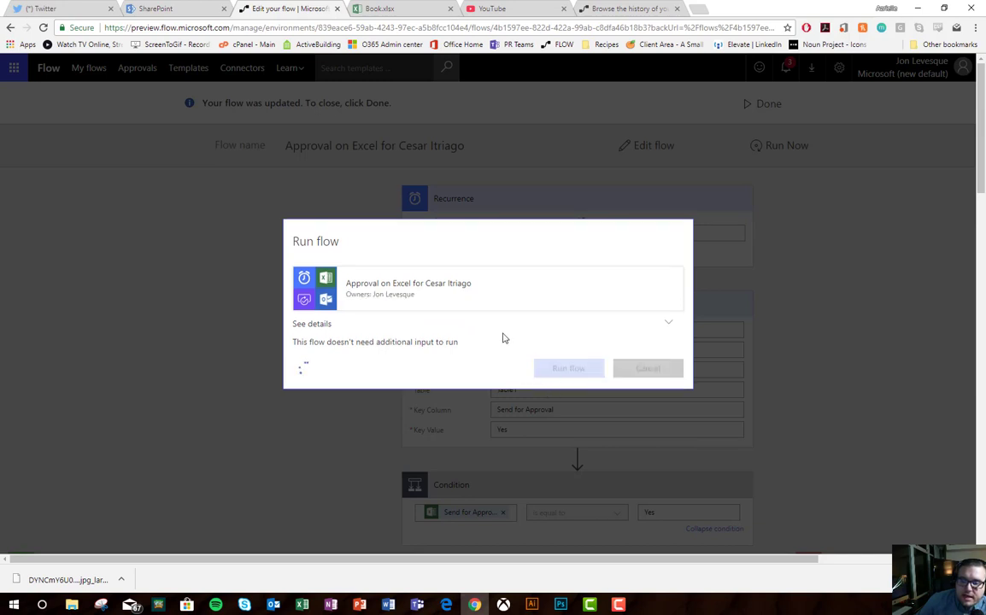
pyautogui.click(653, 374)
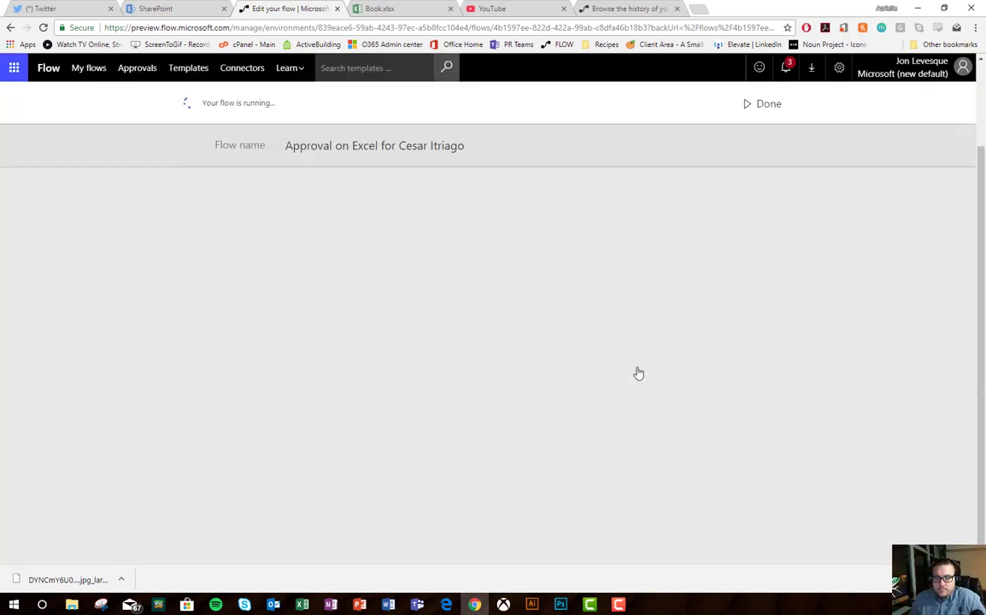
pyautogui.scroll(2, 800, 327)
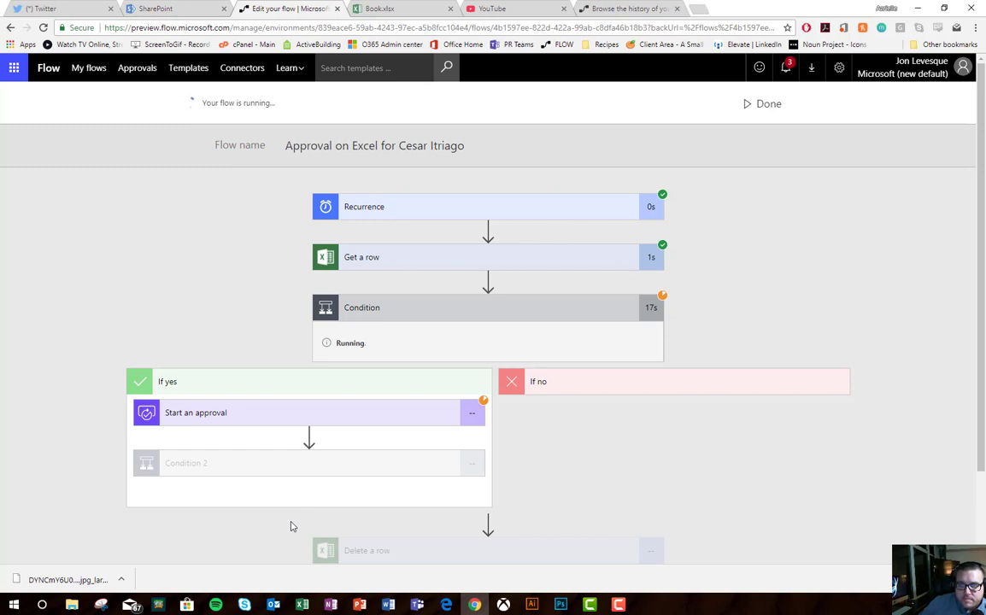
# Step: Open the Test Approval email in Outlook
pyautogui.click(275, 605)
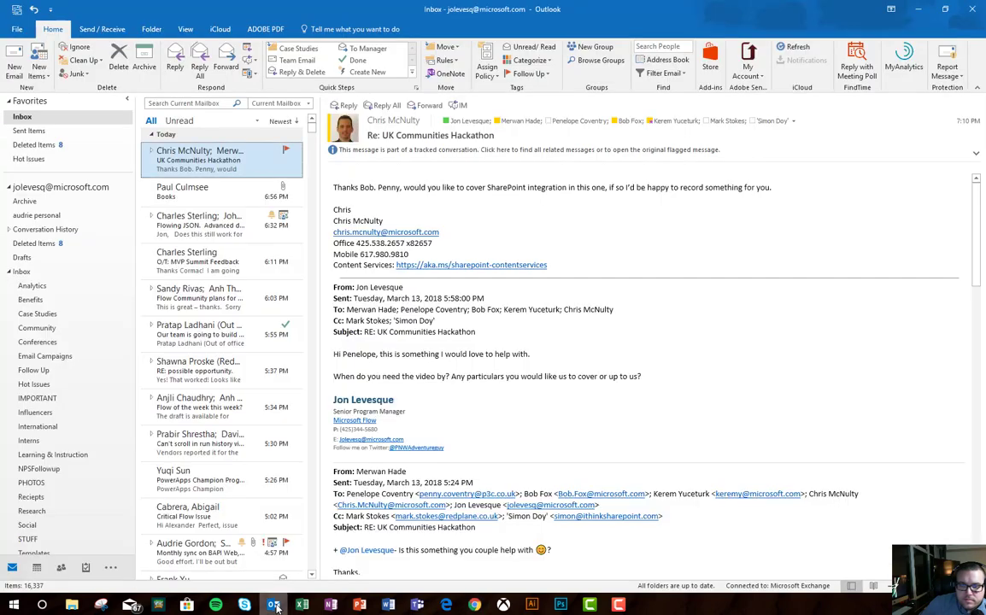
pyautogui.click(205, 164)
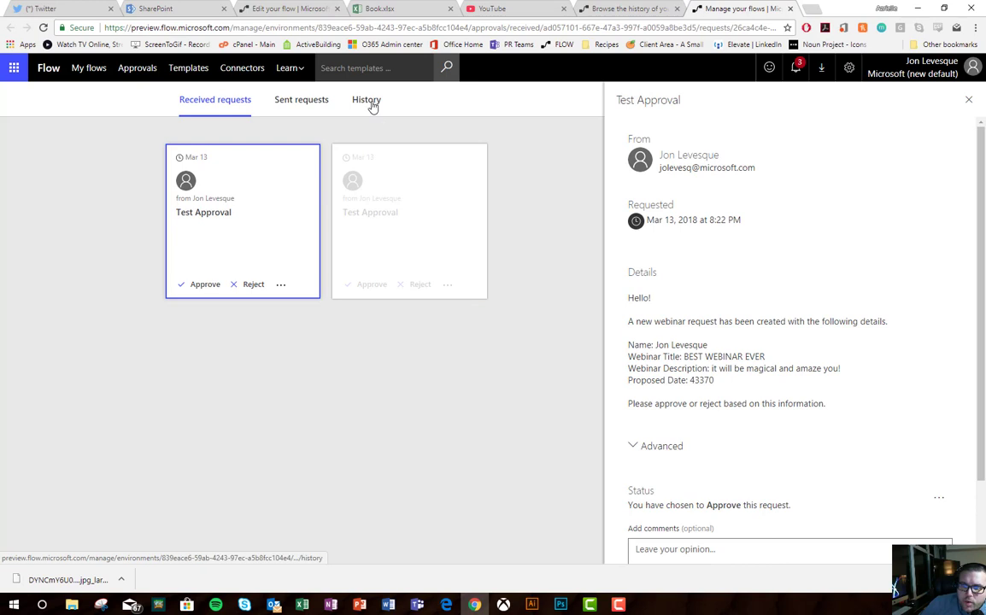
# Step: Browse sent requests and the approval history filtered to Sent, then return to received requests
pyautogui.click(302, 101)
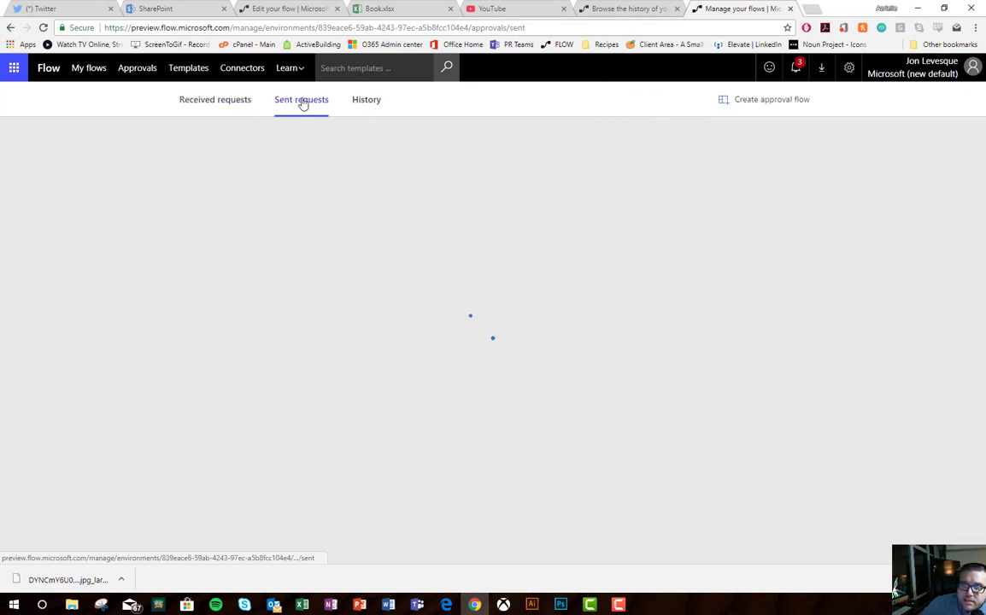
pyautogui.click(367, 110)
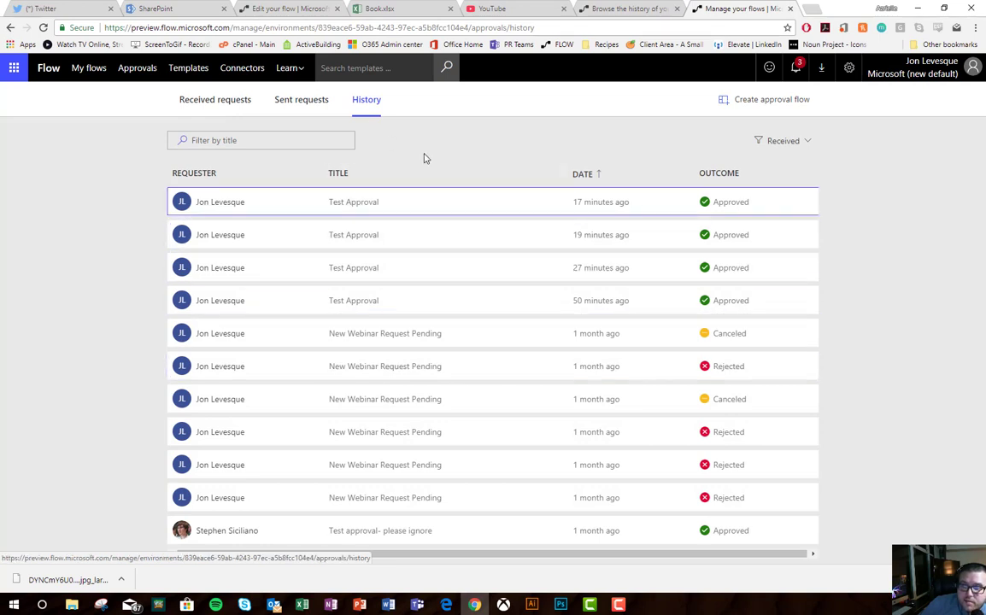
pyautogui.click(783, 140)
pyautogui.click(768, 180)
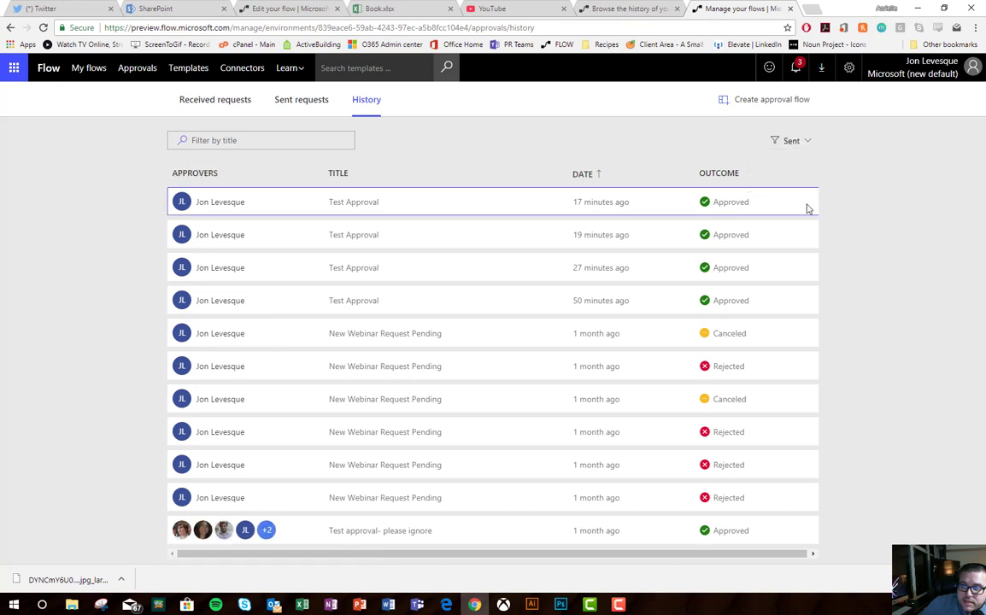
pyautogui.click(806, 144)
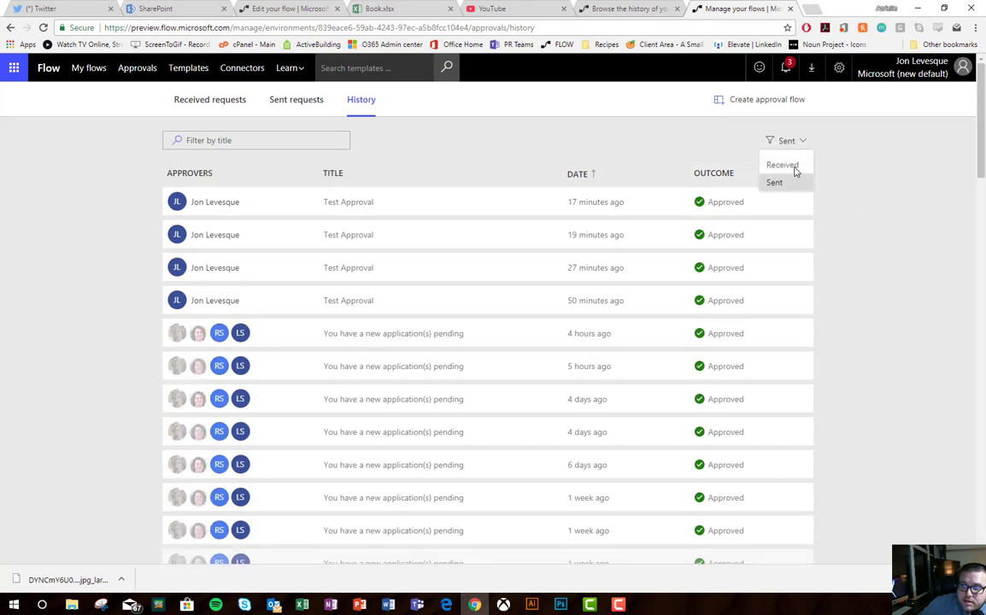
pyautogui.click(835, 188)
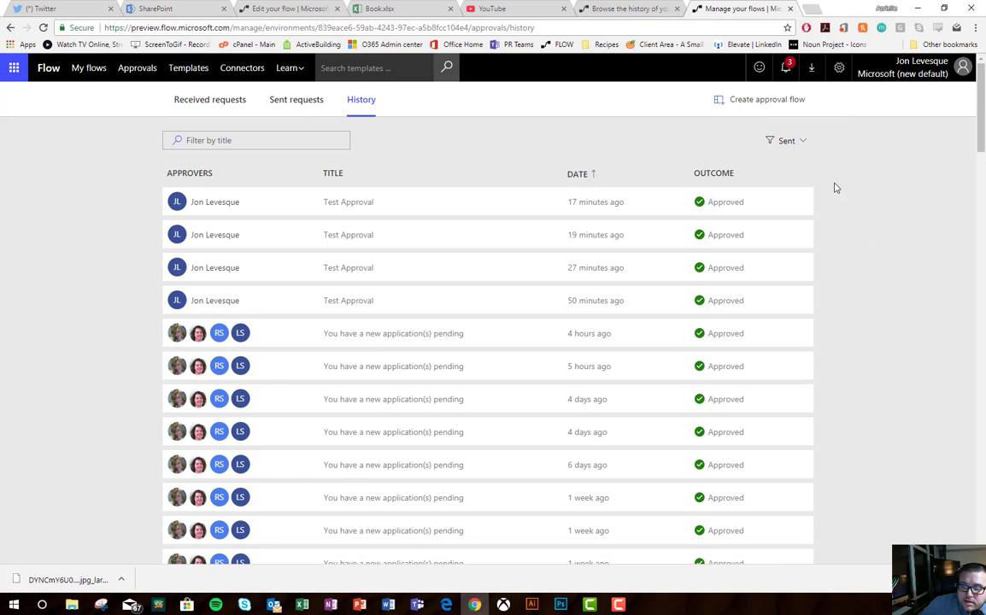
pyautogui.click(211, 102)
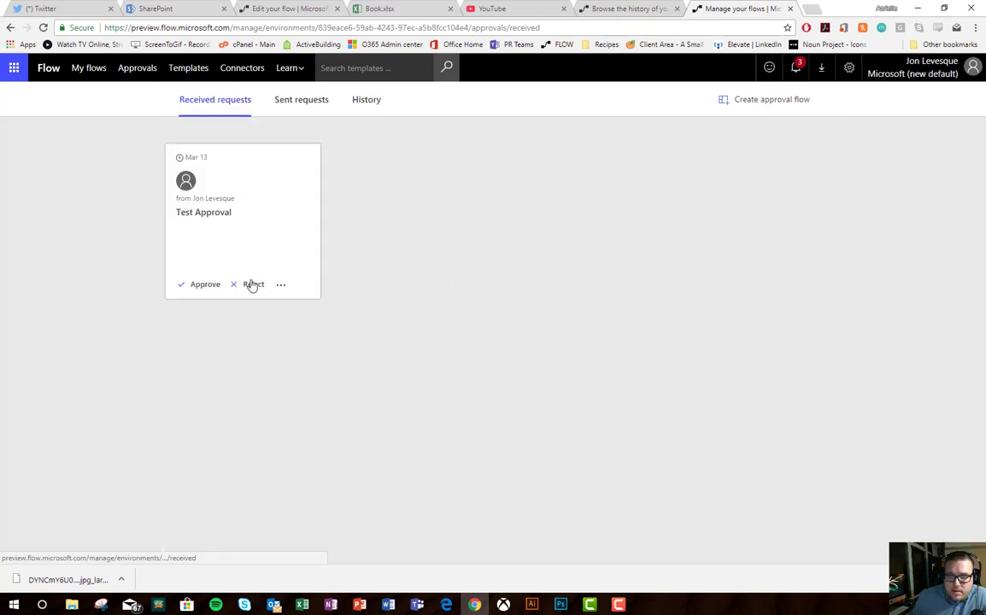
# Step: Approve the Test Approval request with the comment 'i love the idea!' and go back to the flow
pyautogui.click(197, 288)
pyautogui.scroll(-1, 720, 537)
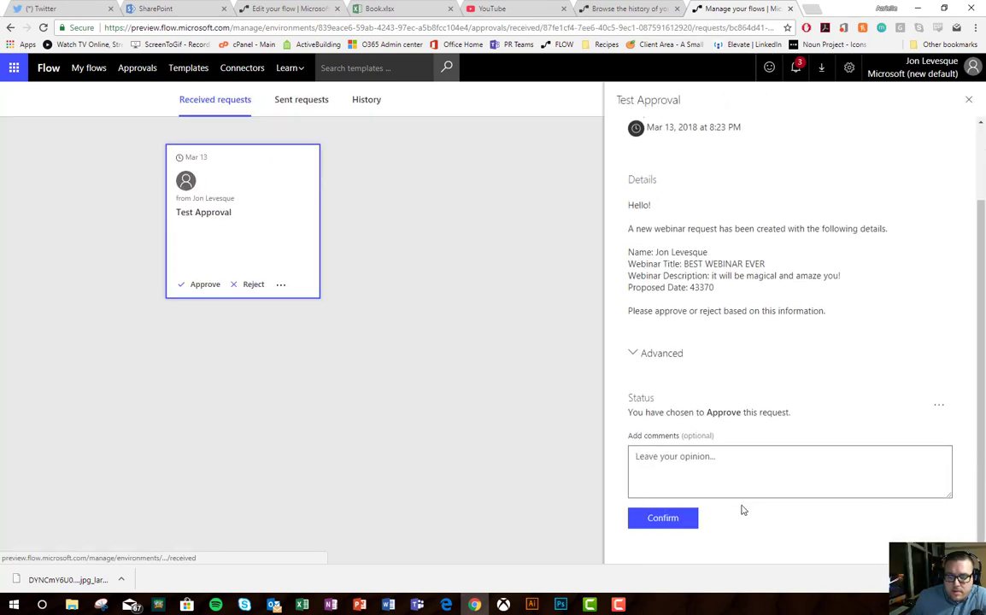
pyautogui.click(733, 471)
pyautogui.write('i love the idea!')
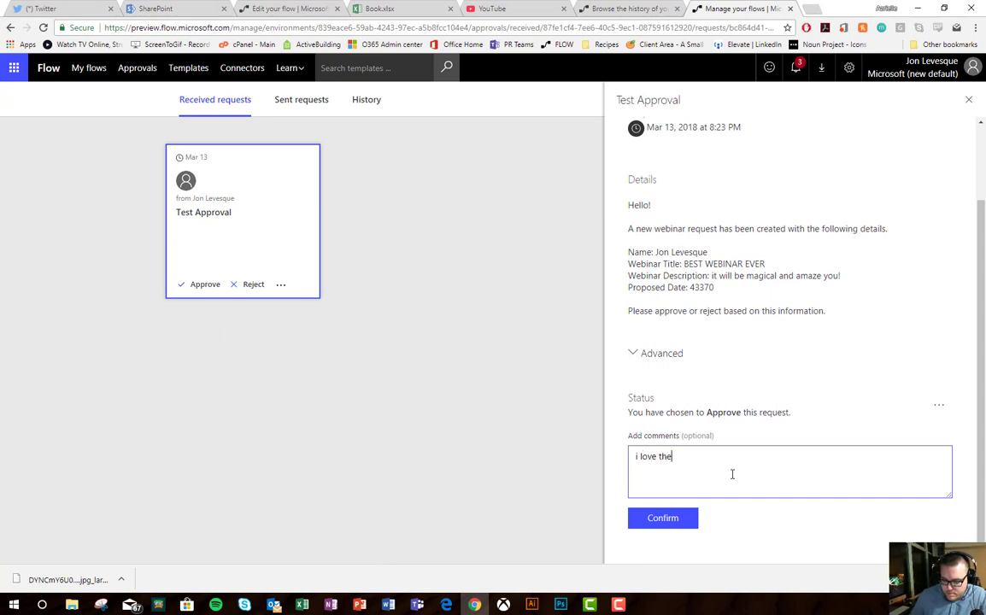
pyautogui.click(671, 519)
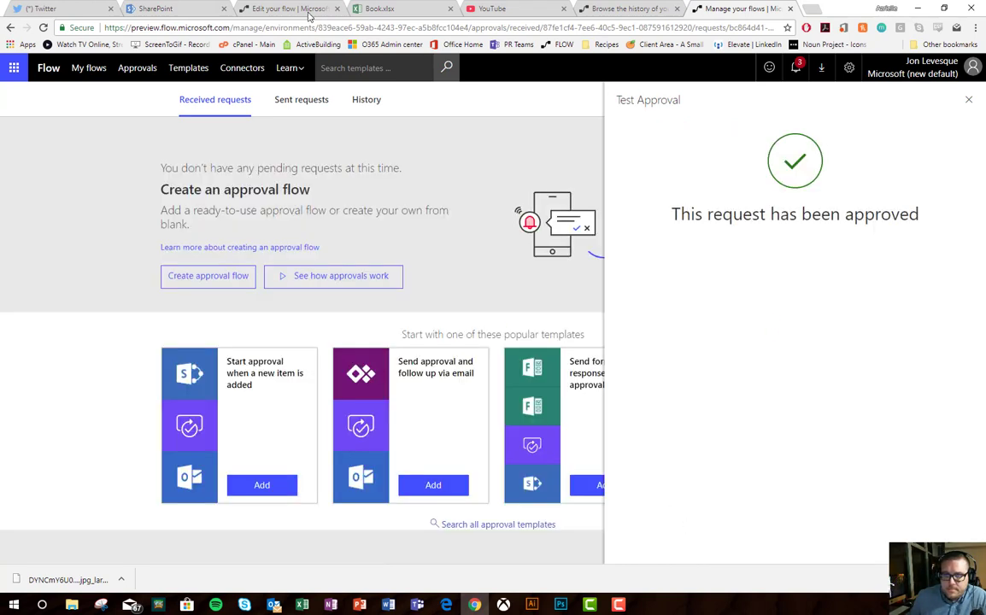
pyautogui.click(305, 12)
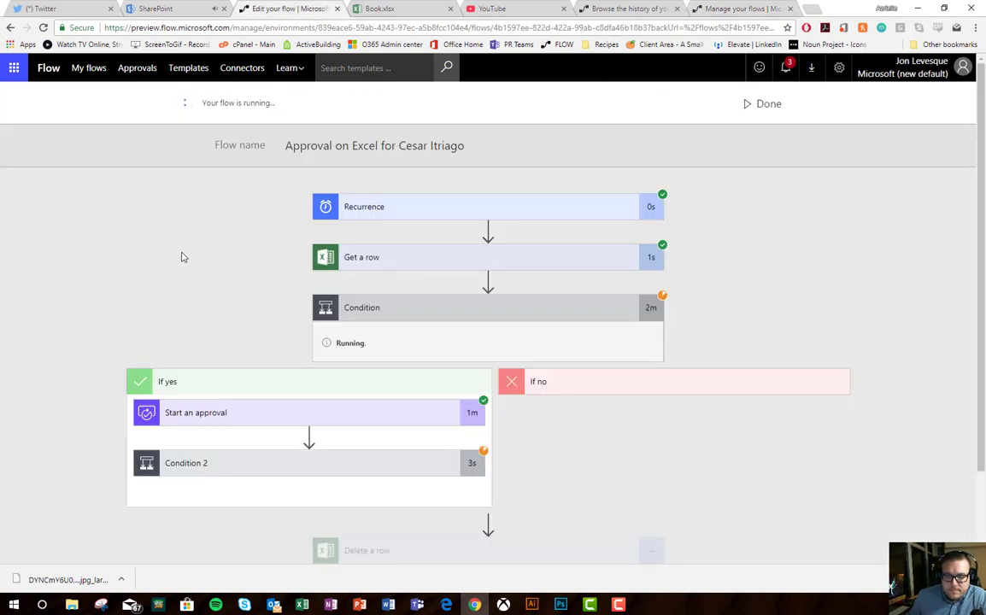
# Step: Confirm the flow run succeeded through Delete a row, then return to Book.xlsx's now-empty Proposals table
pyautogui.scroll(-2, 181, 256)
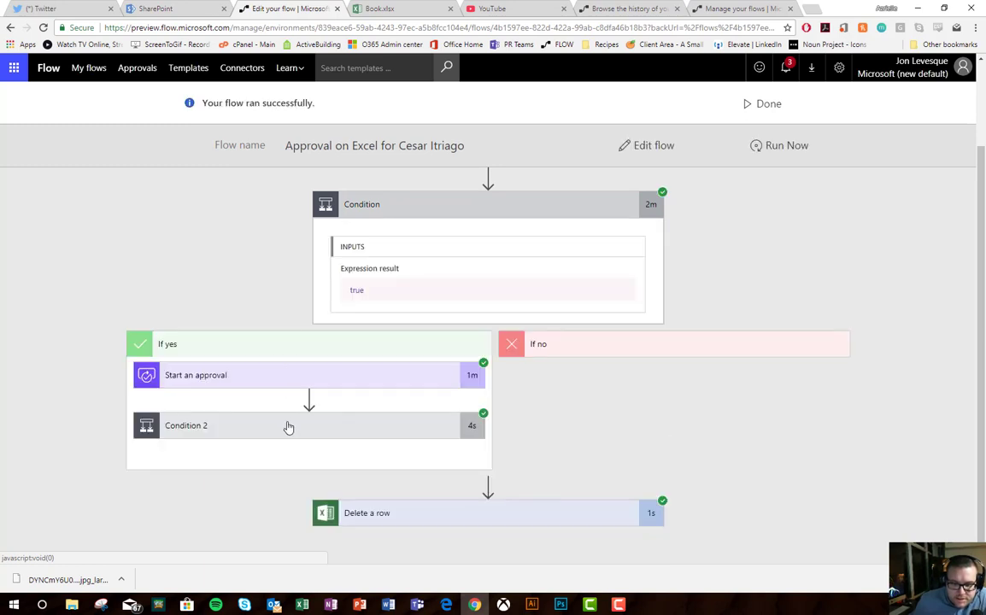
pyautogui.click(379, 9)
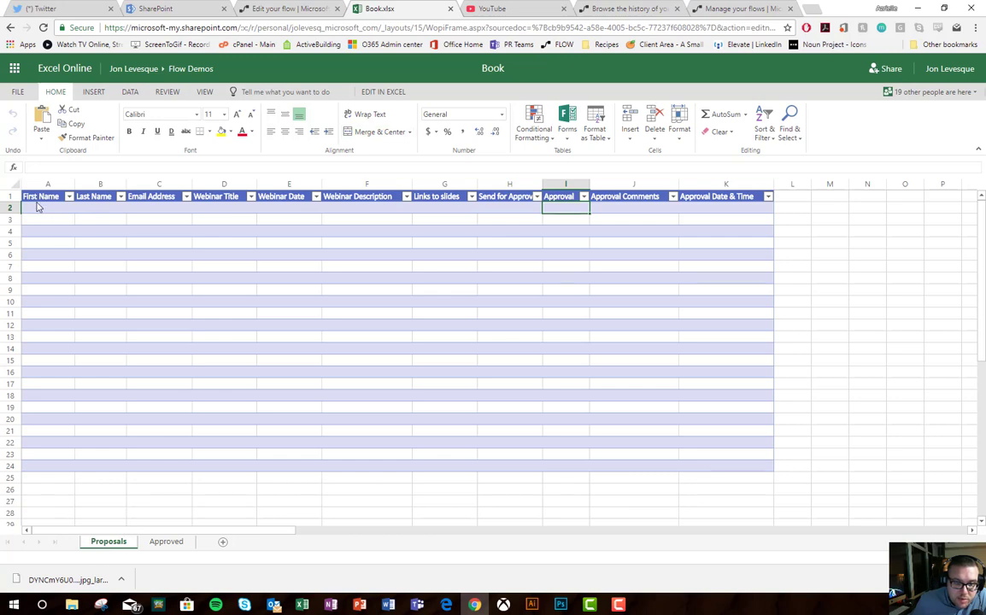
# Step: Show the Approved sheet row with comment 'i love the idea!', then the 'Congratulations! Your webinar is approved!' email
pyautogui.click(175, 546)
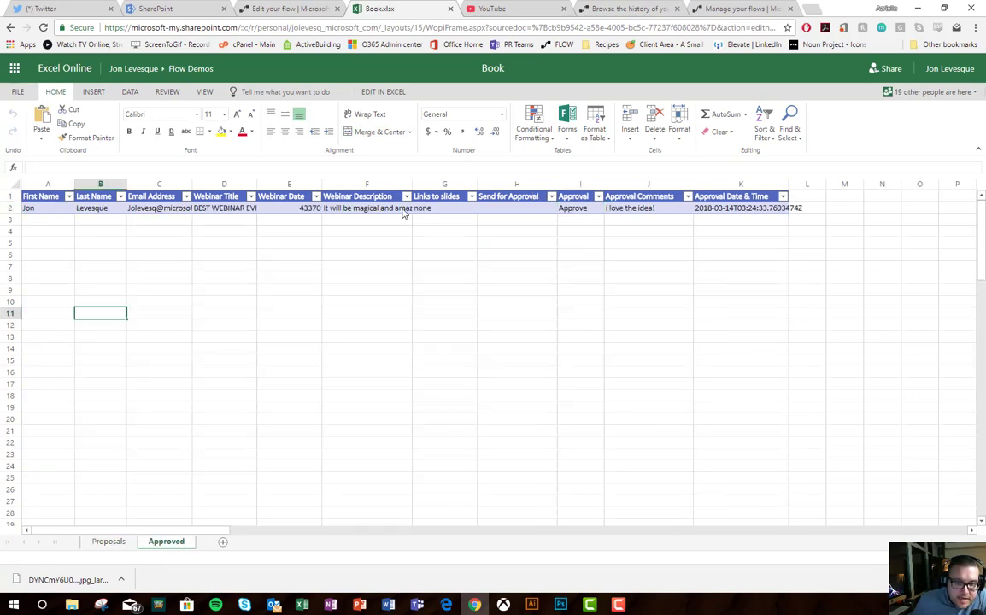
pyautogui.click(273, 605)
pyautogui.click(218, 171)
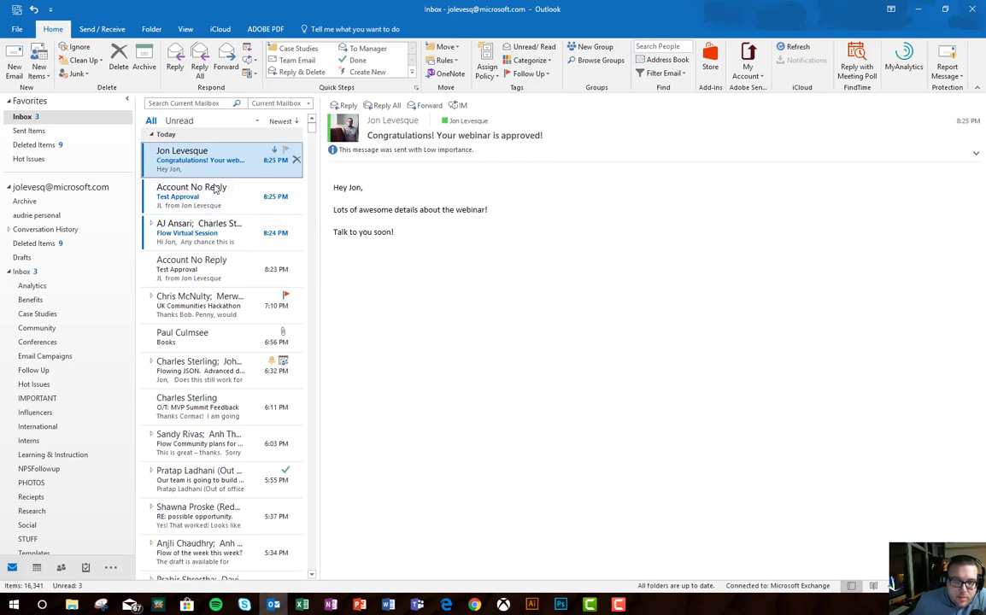
# Step: Read the Test Approval and Congratulations emails, then open the Flow Virtual Session conversation
pyautogui.click(214, 189)
pyautogui.click(211, 170)
pyautogui.click(214, 226)
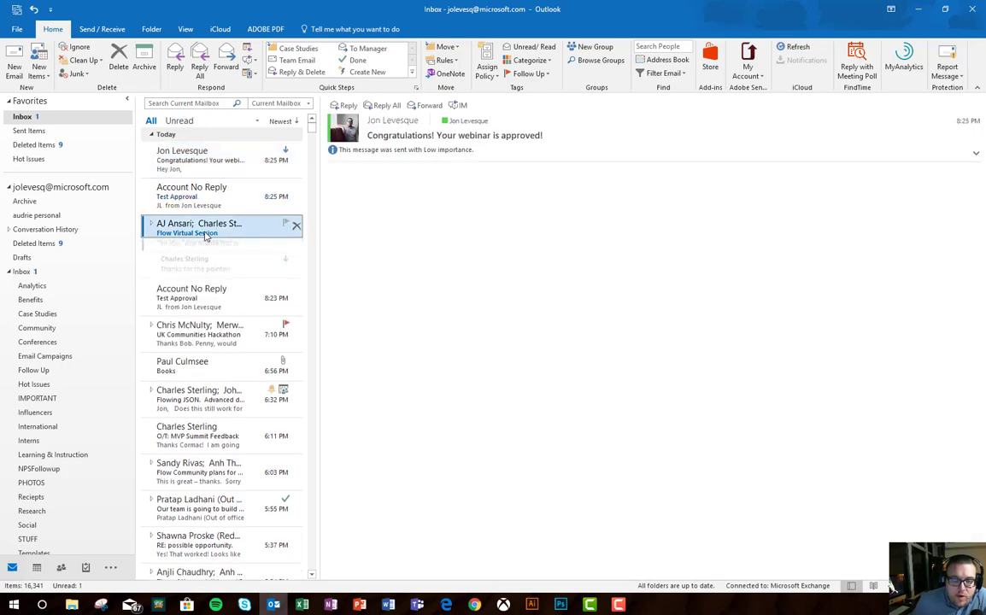